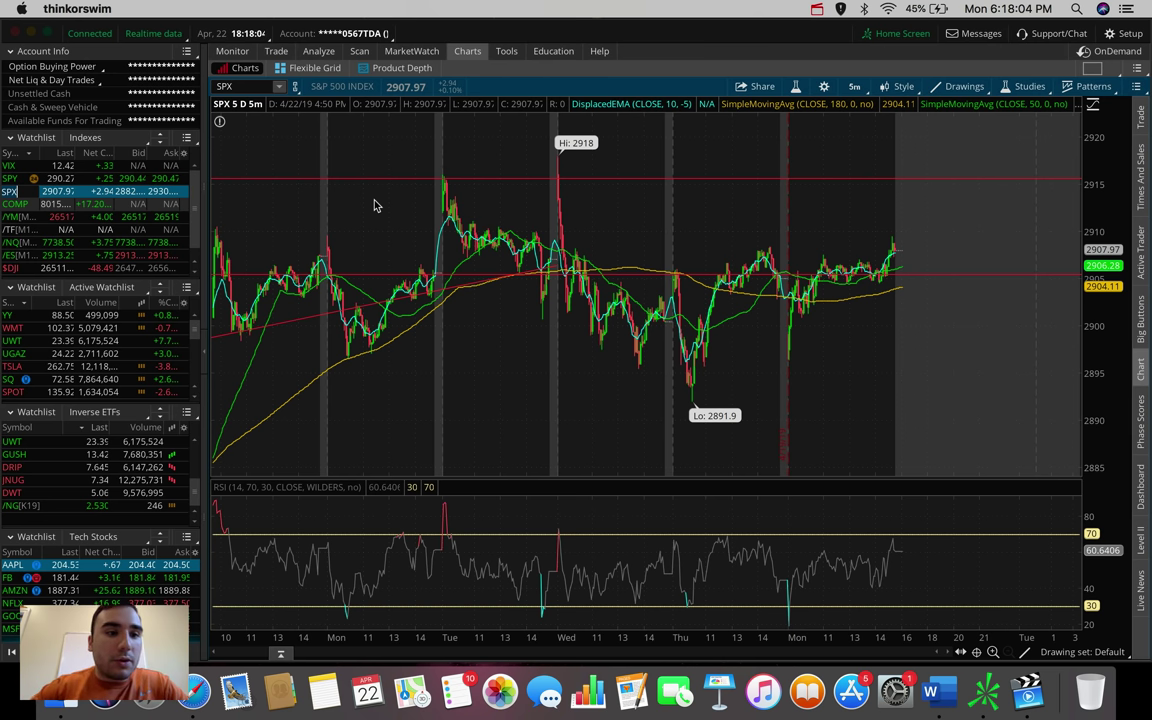
Step: Move through the Indexes watchlist from the $DJI chart to the /NQ Nasdaq 100 futures chart
{"action": "key", "text": "Down"}
{"action": "key", "text": "Down"}
{"action": "key", "text": "Down"}
{"action": "key", "text": "Down"}
{"action": "key", "text": "Down"}
{"action": "key", "text": "Down"}
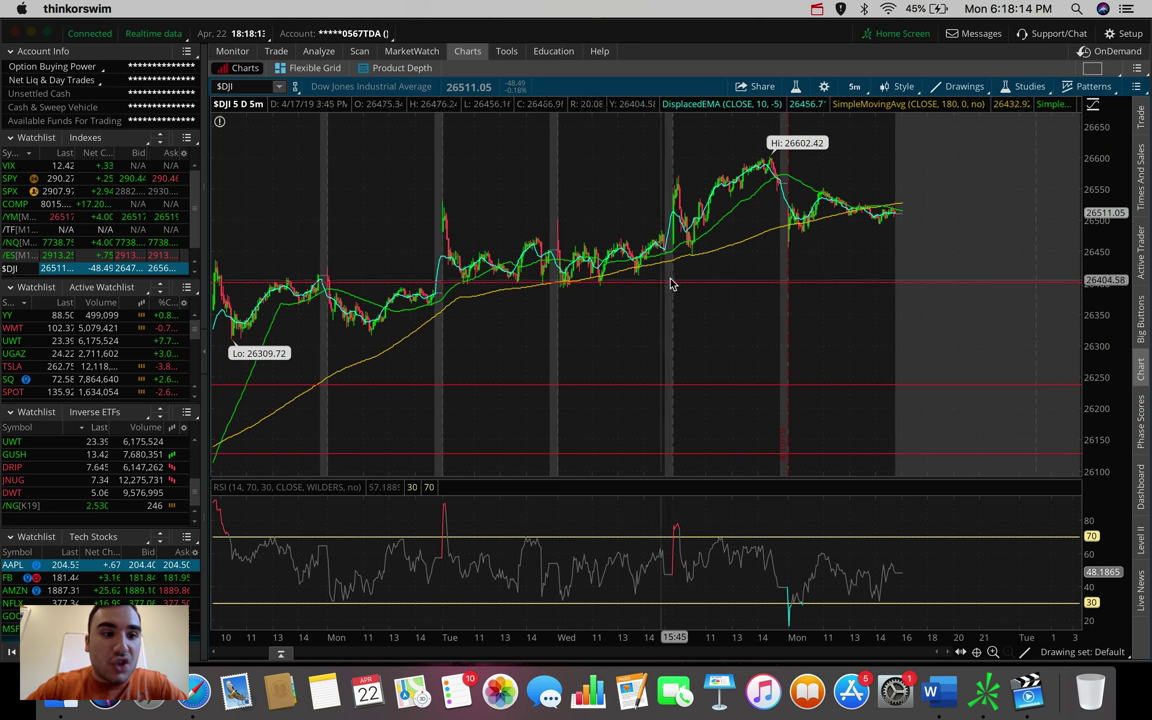
{"action": "key", "text": "Up"}
{"action": "key", "text": "Up"}
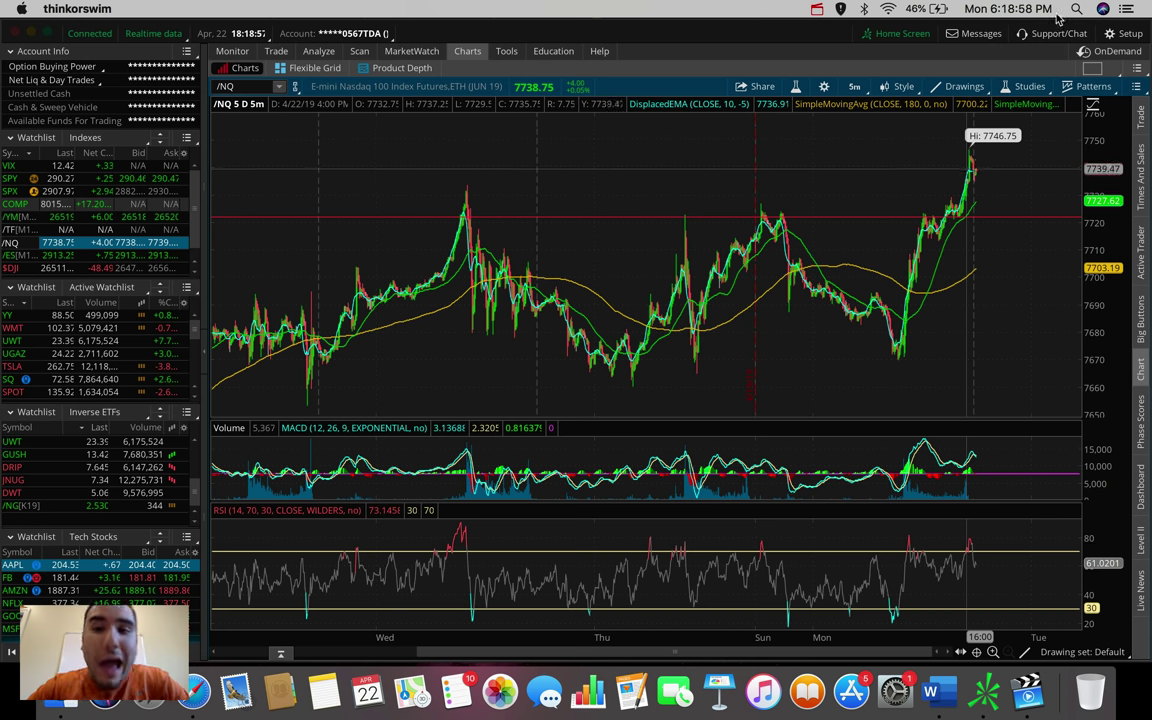
Step: Select SPX in the Indexes watchlist to chart the S&P 500 on its 5-day, 5-minute view
{"action": "key", "text": "Up"}
{"action": "key", "text": "Up"}
{"action": "key", "text": "Up"}
{"action": "key", "text": "Up"}
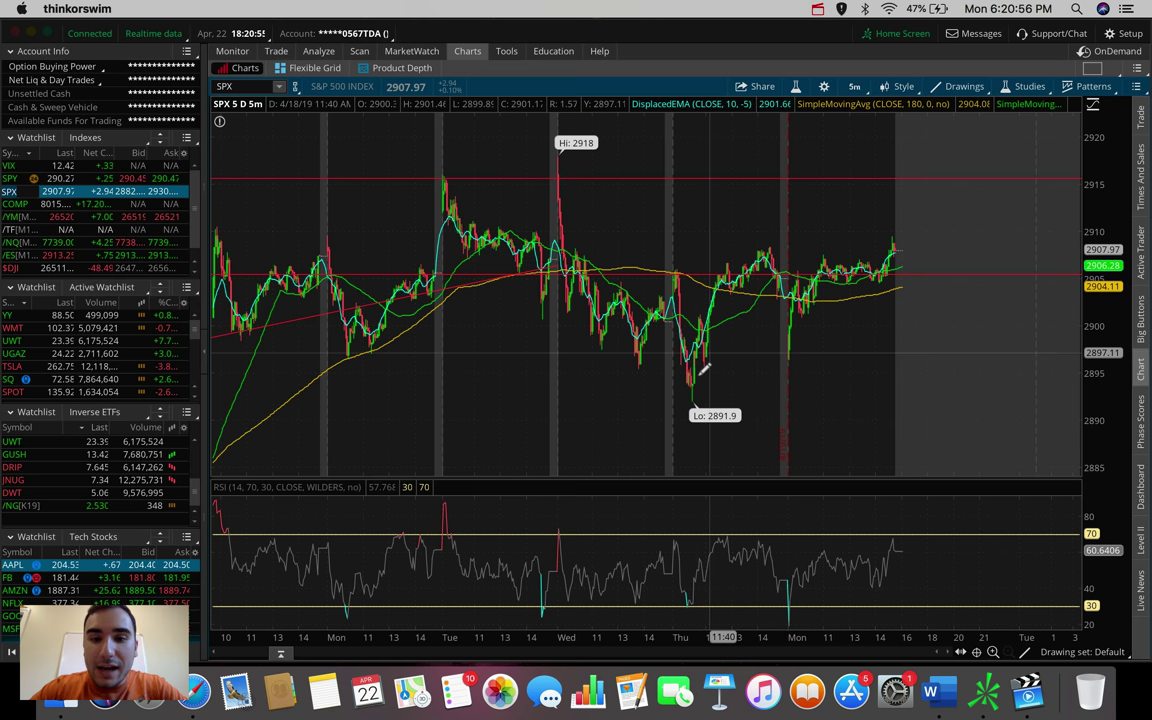
Step: Draw rising and falling SPX trendlines meeting at the 2891.9 low, then switch to 180 D : 4h
{"action": "left_click_drag", "start_coordinate": [688, 381], "coordinate": [932, 248]}
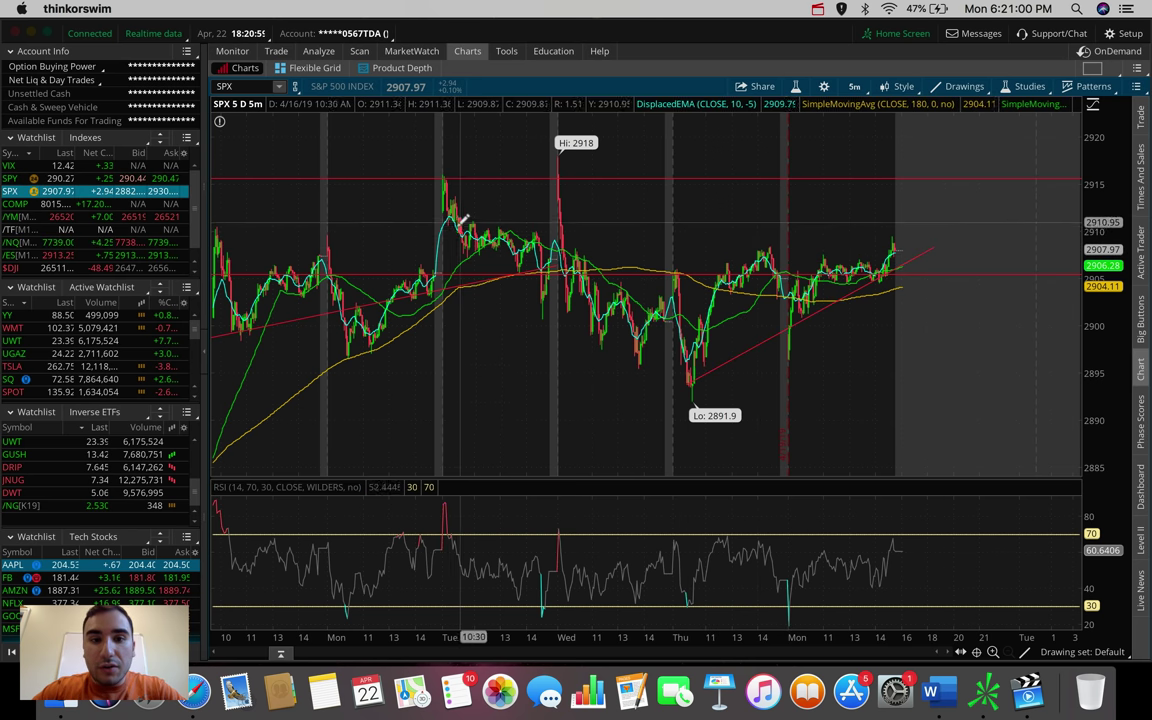
{"action": "mouse_move", "coordinate": [450, 242]}
{"action": "left_mouse_down"}
{"action": "mouse_move", "coordinate": [385, 215]}
{"action": "mouse_move", "coordinate": [515, 280]}
{"action": "mouse_move", "coordinate": [692, 400]}
{"action": "mouse_move", "coordinate": [710, 381]}
{"action": "left_mouse_up"}
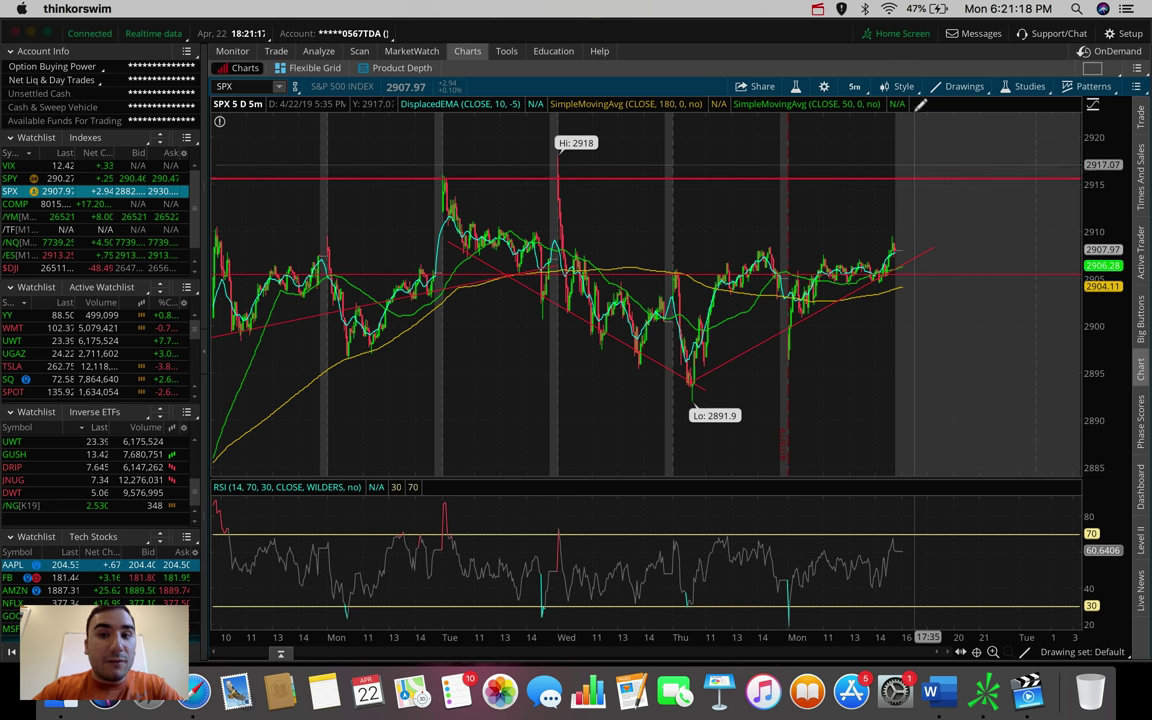
{"action": "left_click", "coordinate": [854, 86]}
{"action": "left_click", "coordinate": [795, 269]}
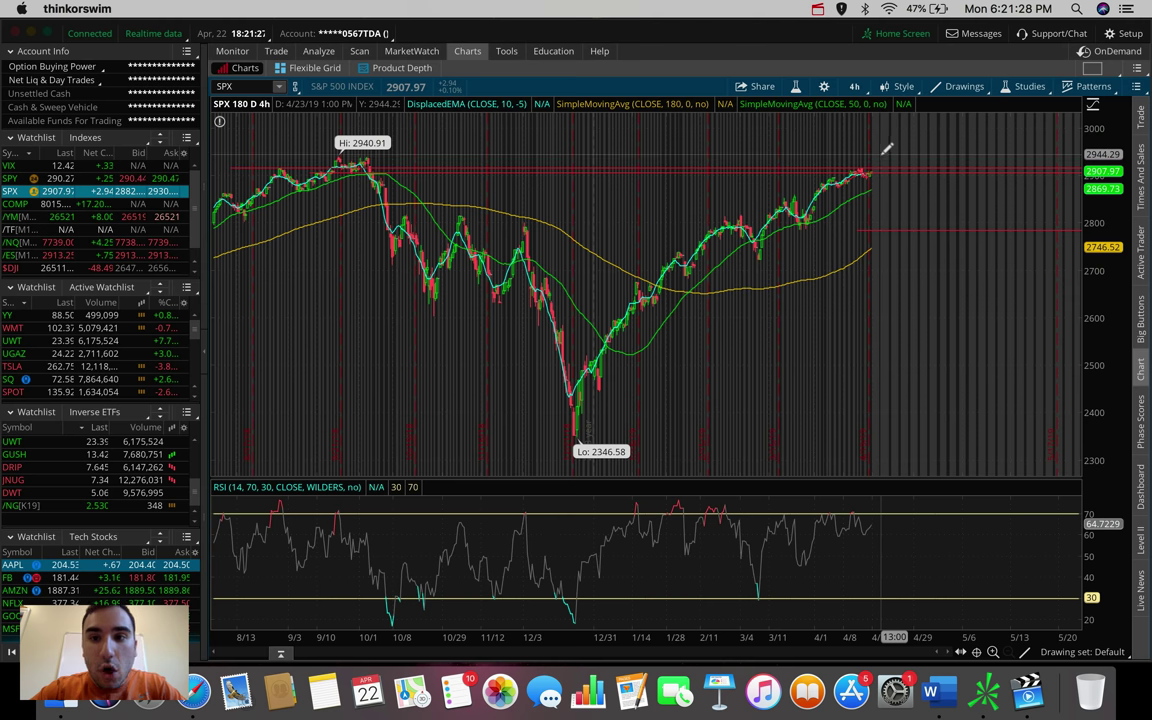
{"action": "scroll", "coordinate": [800, 160], "scroll_direction": "up", "scroll_amount": 5}
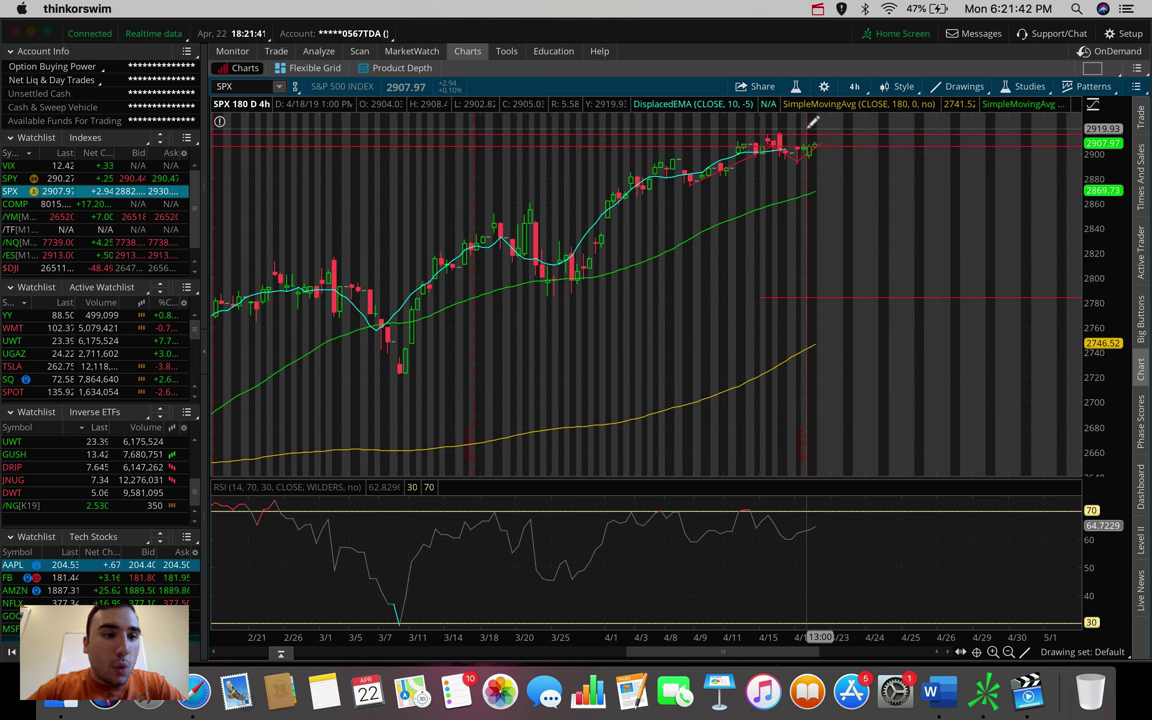
Step: Chart $DJI and measure its six-bar move, then switch to SPX and measure its recent move
{"action": "left_click_drag", "start_coordinate": [15, 268], "coordinate": [643, 224]}
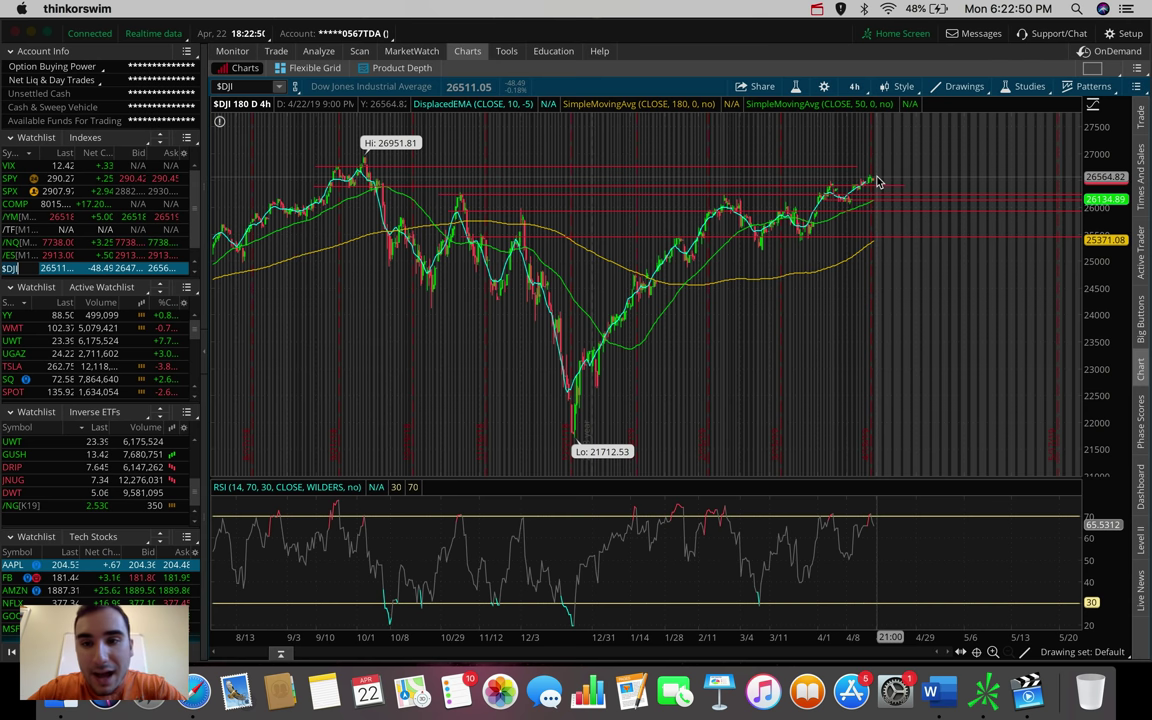
{"action": "mouse_move", "coordinate": [874, 180]}
{"action": "left_mouse_down"}
{"action": "mouse_move", "coordinate": [869, 159]}
{"action": "mouse_move", "coordinate": [877, 174]}
{"action": "left_mouse_up"}
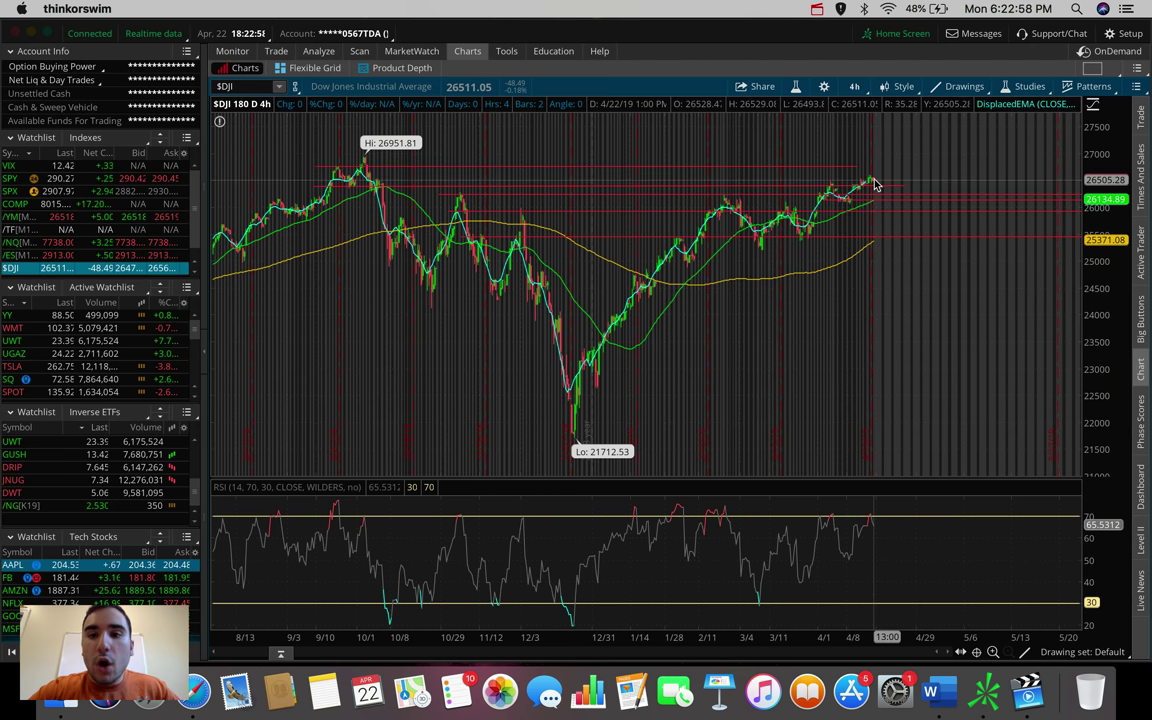
{"action": "left_click", "coordinate": [33, 190]}
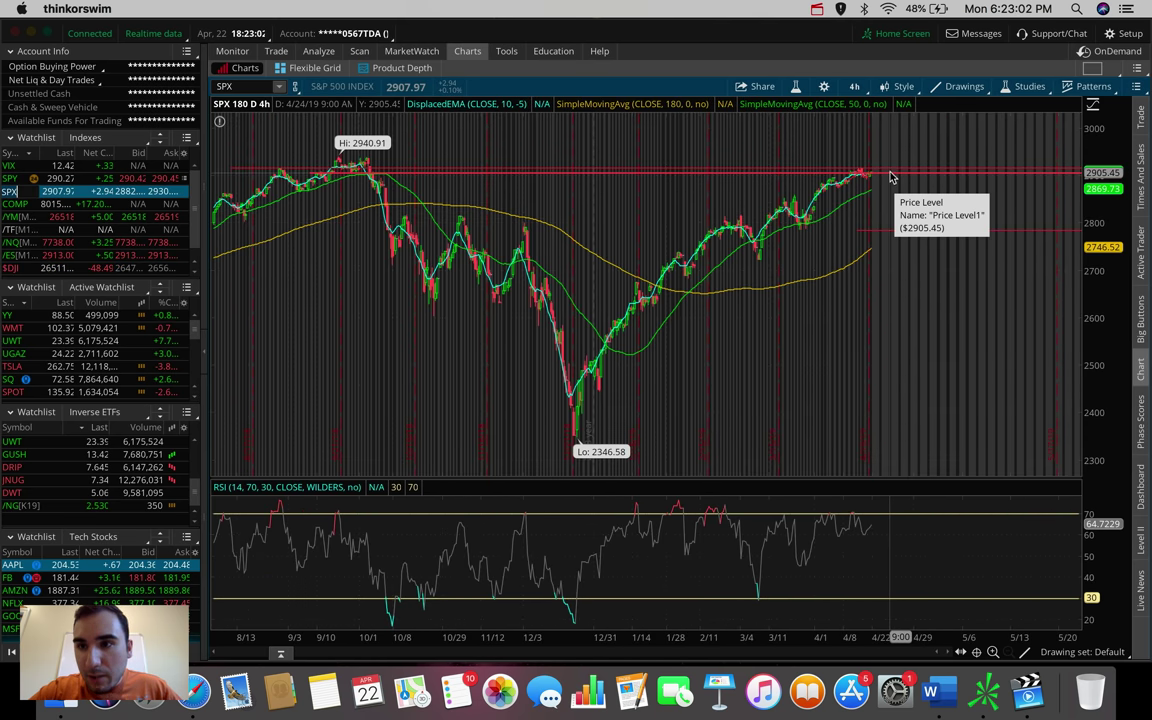
{"action": "mouse_move", "coordinate": [884, 170]}
{"action": "left_mouse_down"}
{"action": "mouse_move", "coordinate": [884, 159]}
{"action": "mouse_move", "coordinate": [892, 175]}
{"action": "left_mouse_up"}
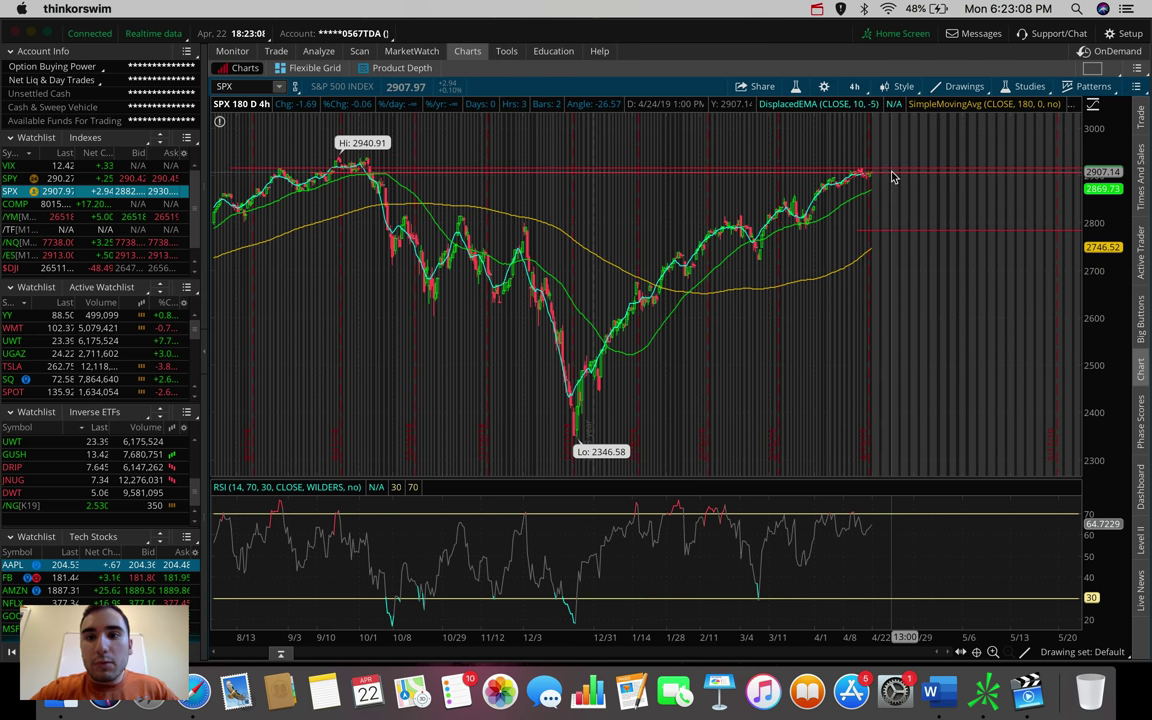
Step: Chart the /NQ futures on the 180-day, 4-hour timeframe and zoom in on recent bars
{"action": "left_click", "coordinate": [20, 242]}
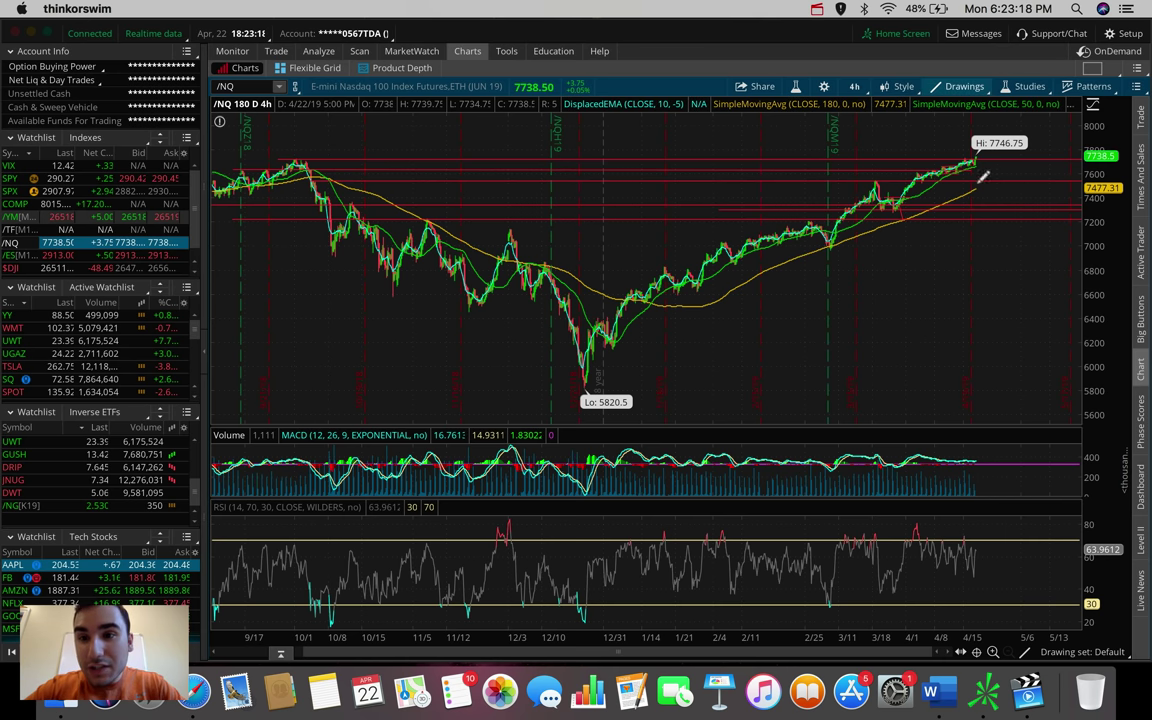
{"action": "mouse_move", "coordinate": [975, 155]}
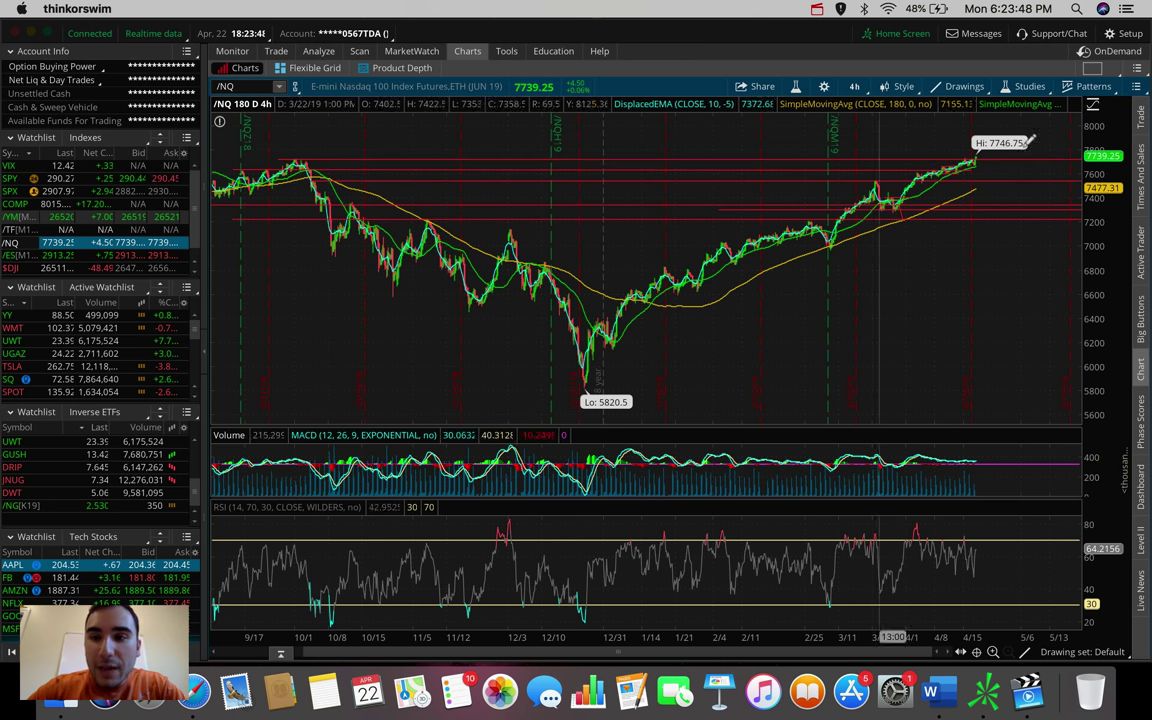
{"action": "scroll", "coordinate": [586, 231], "scroll_direction": "up", "scroll_amount": 3}
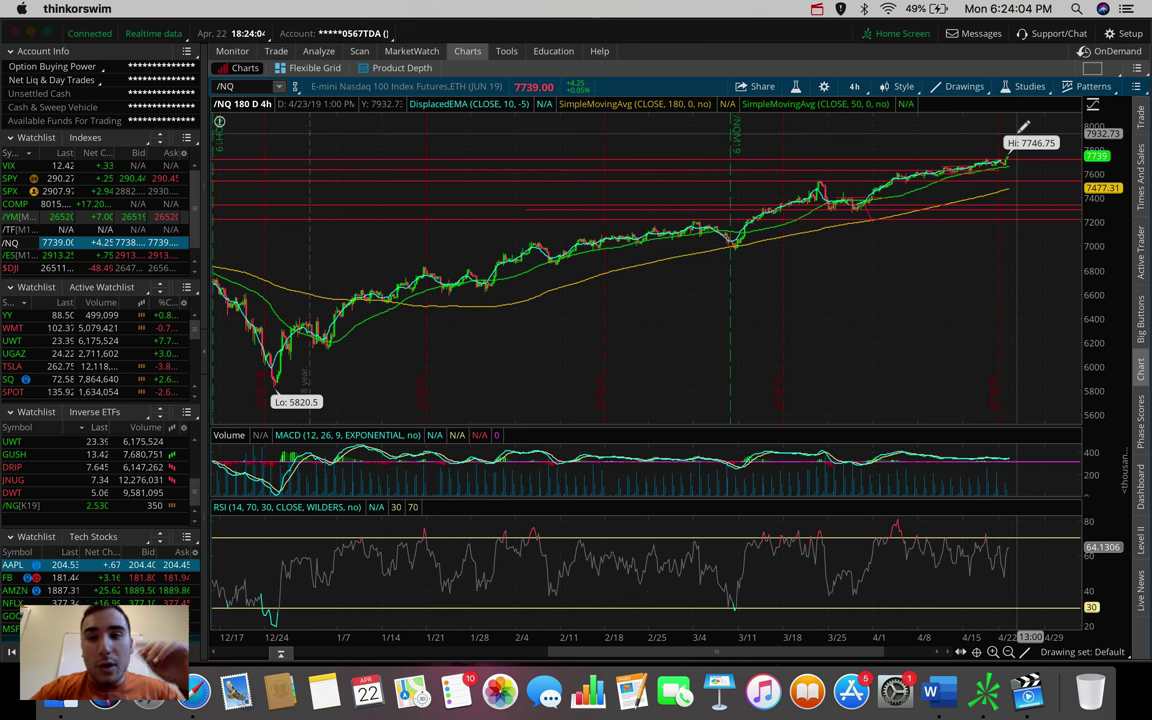
Step: Change the /NQ chart timeframe to 1 D : 1m
{"action": "left_click", "coordinate": [854, 86]}
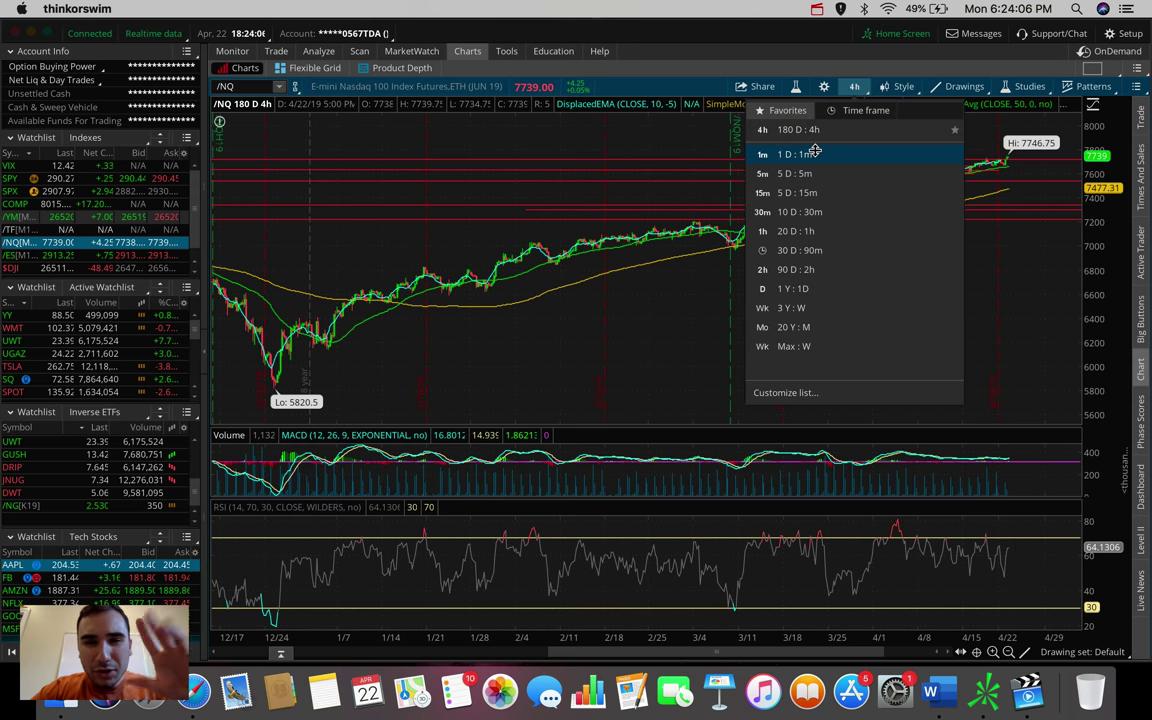
{"action": "left_click", "coordinate": [815, 152]}
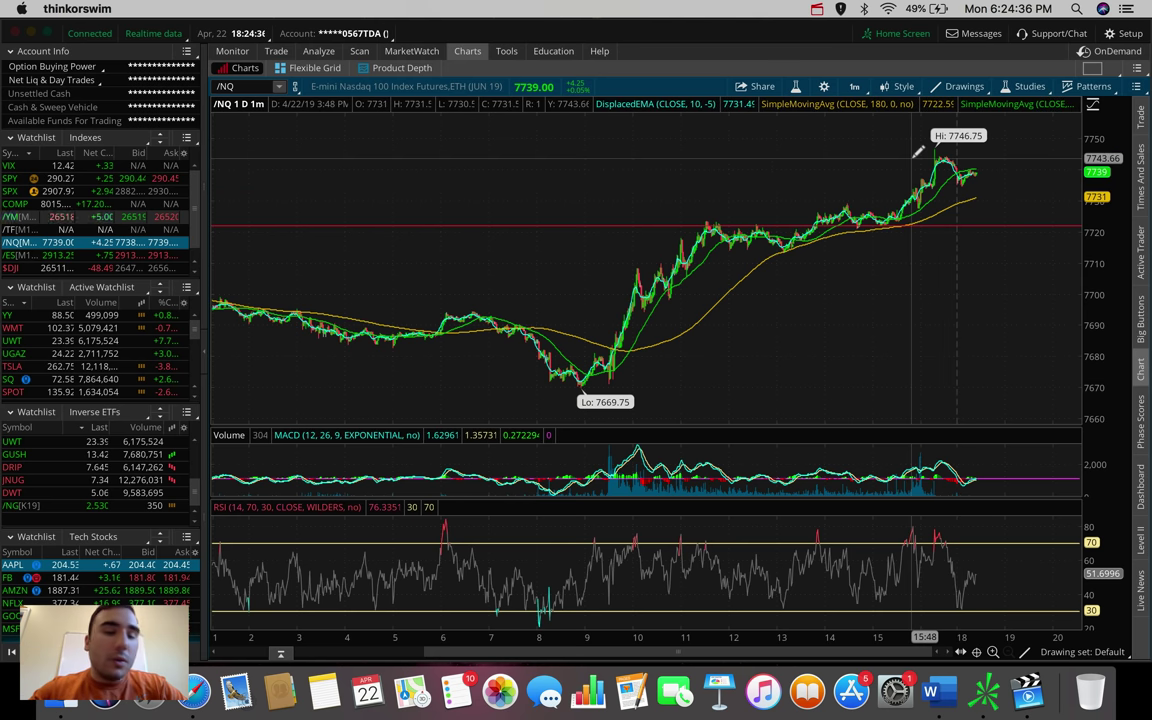
Step: Set the /NQ chart back to 180 D : 4h and select the symbol box
{"action": "left_click", "coordinate": [859, 87]}
{"action": "left_click", "coordinate": [740, 265]}
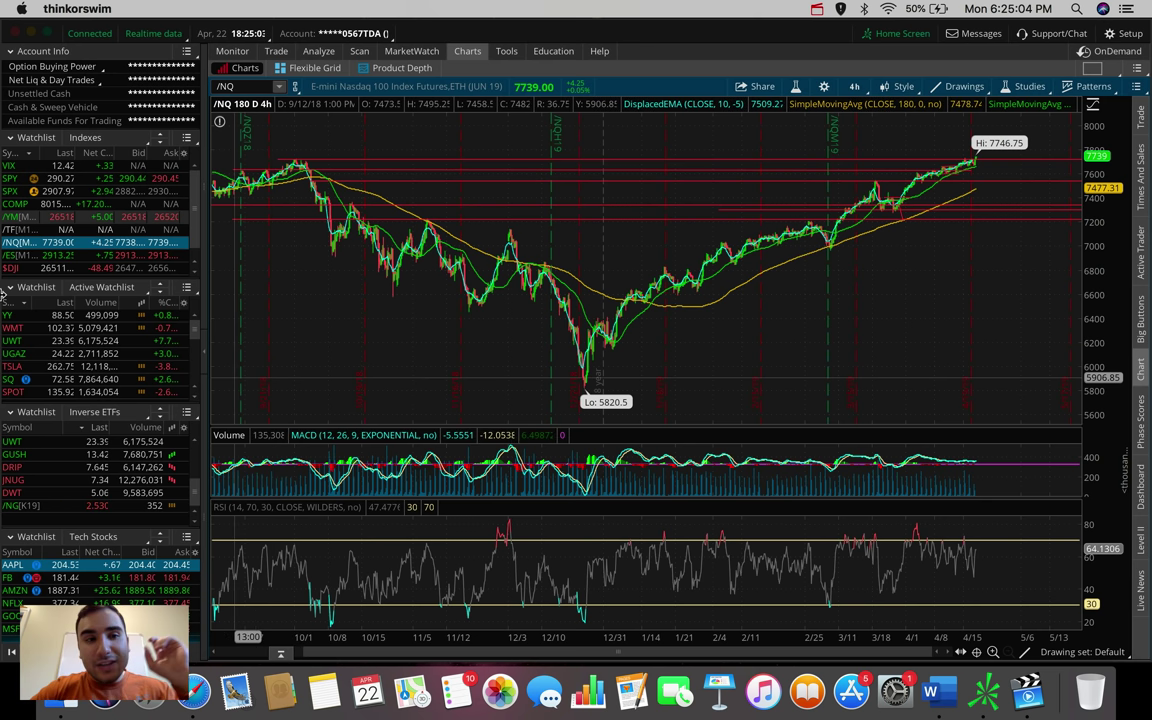
{"action": "left_click", "coordinate": [240, 86]}
Step: Type A in the symbol box to list tickers beginning with A
{"action": "type", "text": "A"}
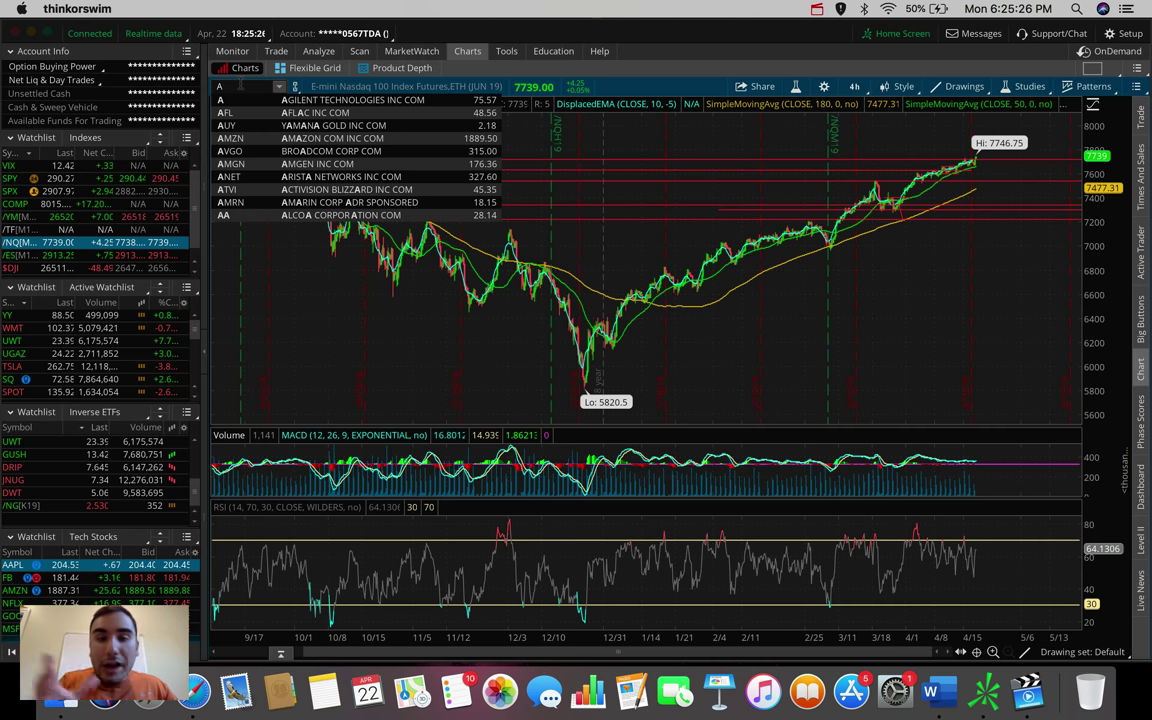
Step: Load AAPL as the chart symbol and set it to 1 D : 1m
{"action": "type", "text": "APL"}
{"action": "key", "text": "Return"}
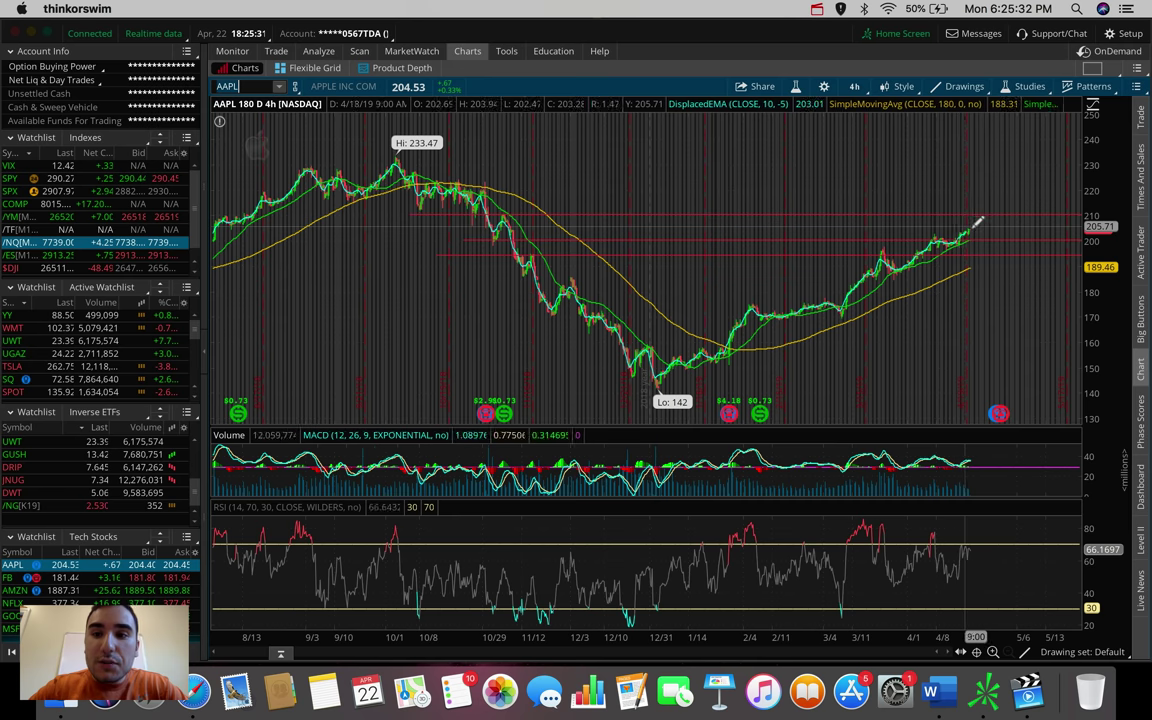
{"action": "left_click", "coordinate": [860, 86]}
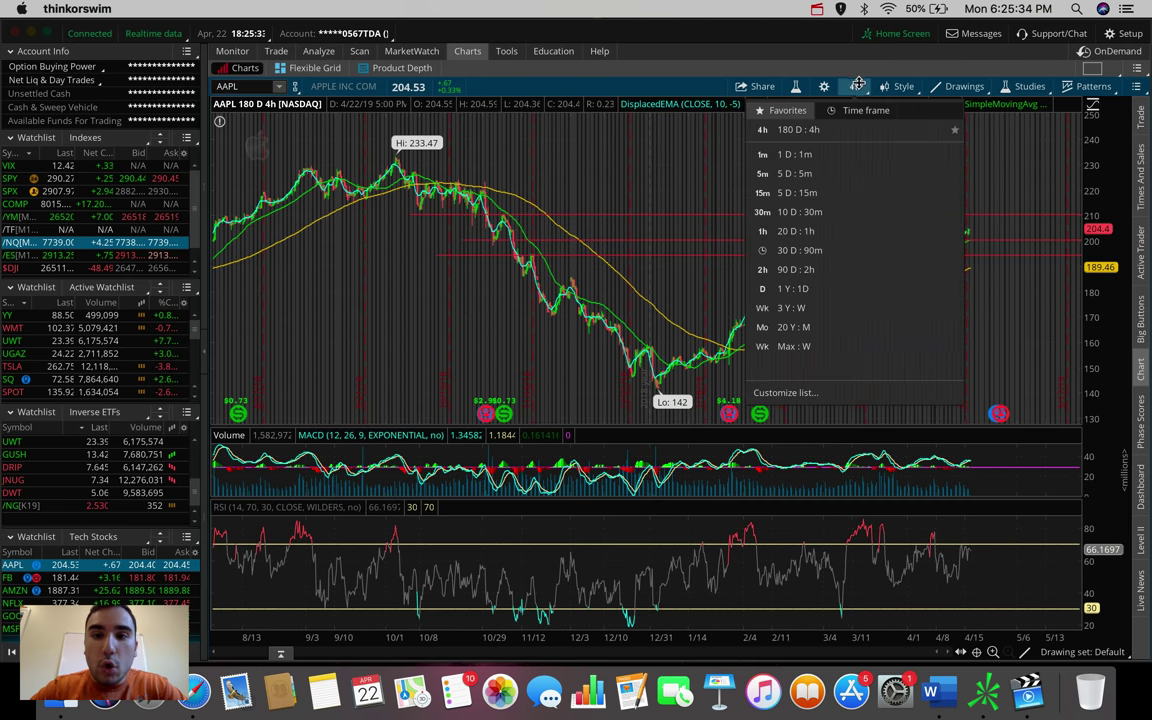
{"action": "left_click", "coordinate": [822, 155]}
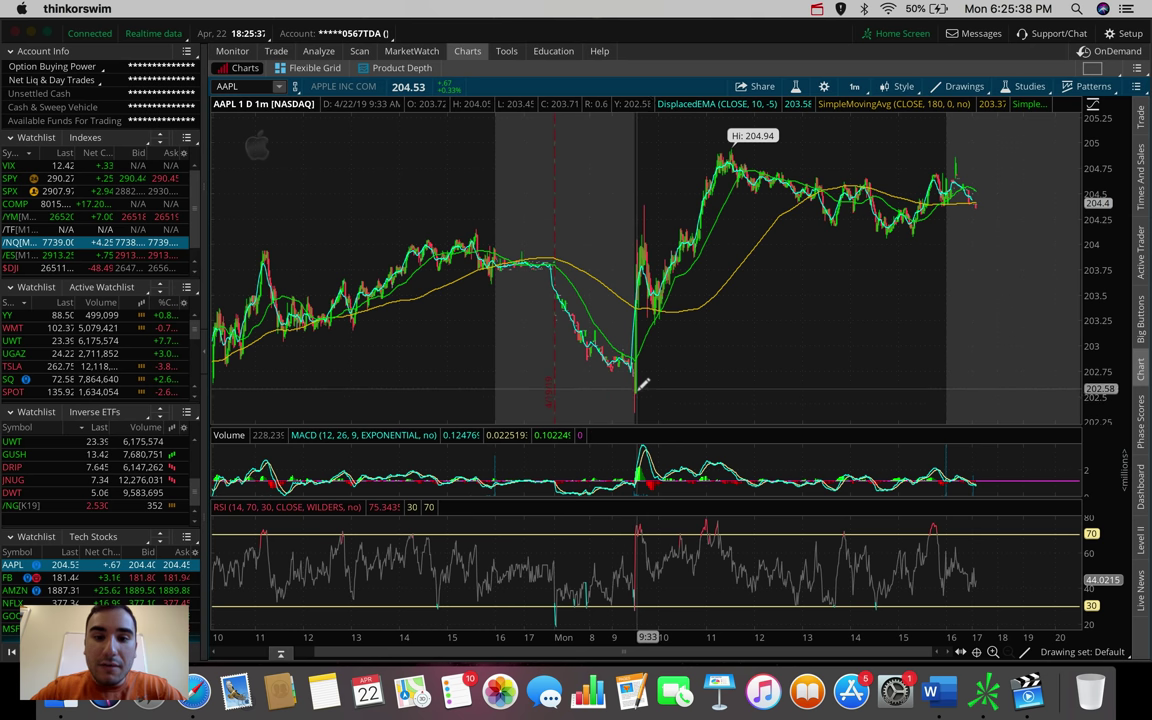
Step: Compare AAPL on 20 D : 1h, then return to 1 D : 1m and zoom in and out
{"action": "left_click", "coordinate": [858, 88]}
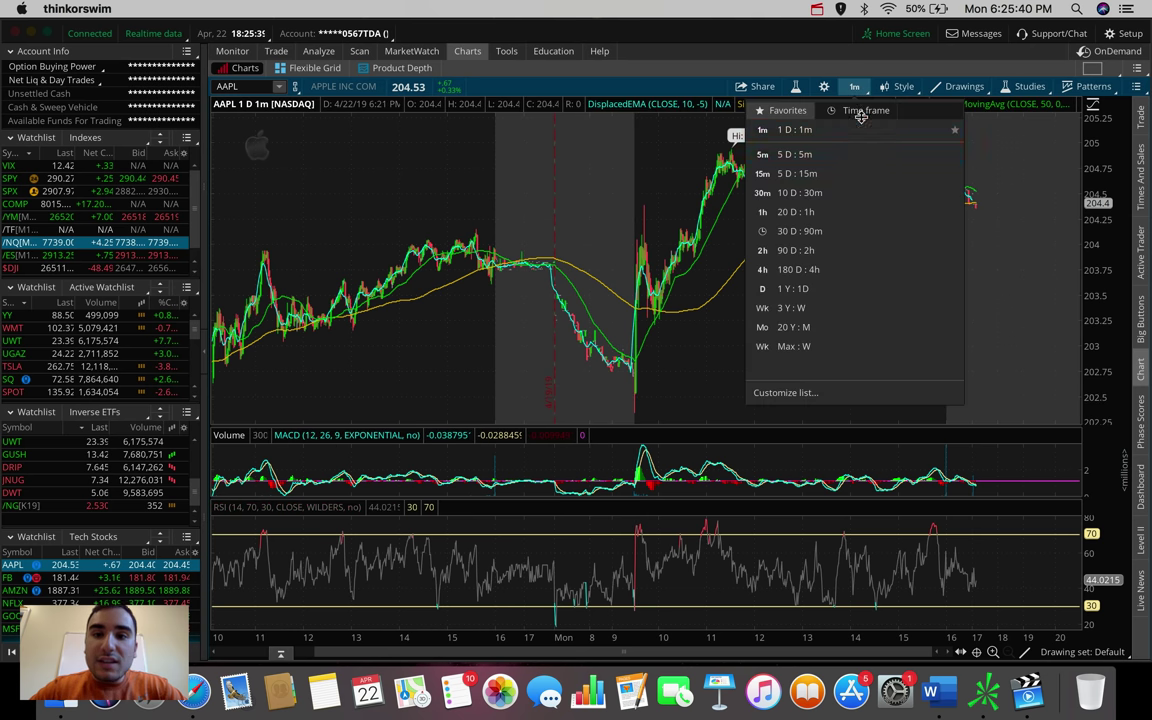
{"action": "left_click", "coordinate": [821, 207]}
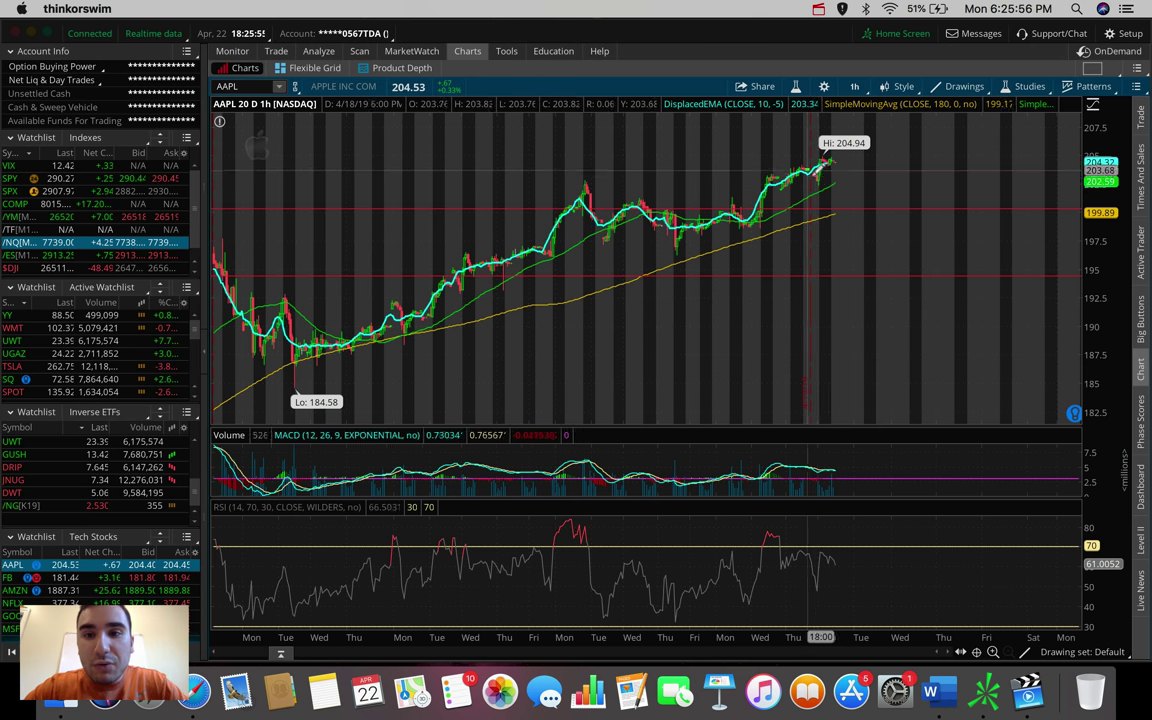
{"action": "left_click", "coordinate": [856, 87]}
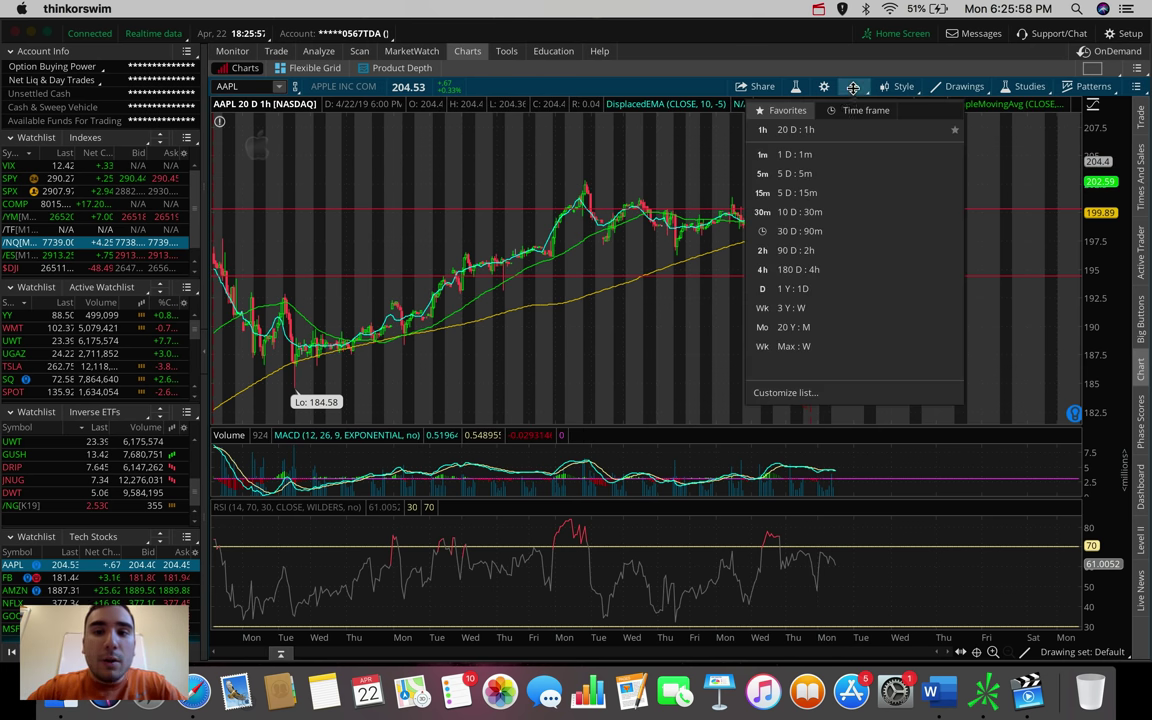
{"action": "left_click", "coordinate": [825, 155]}
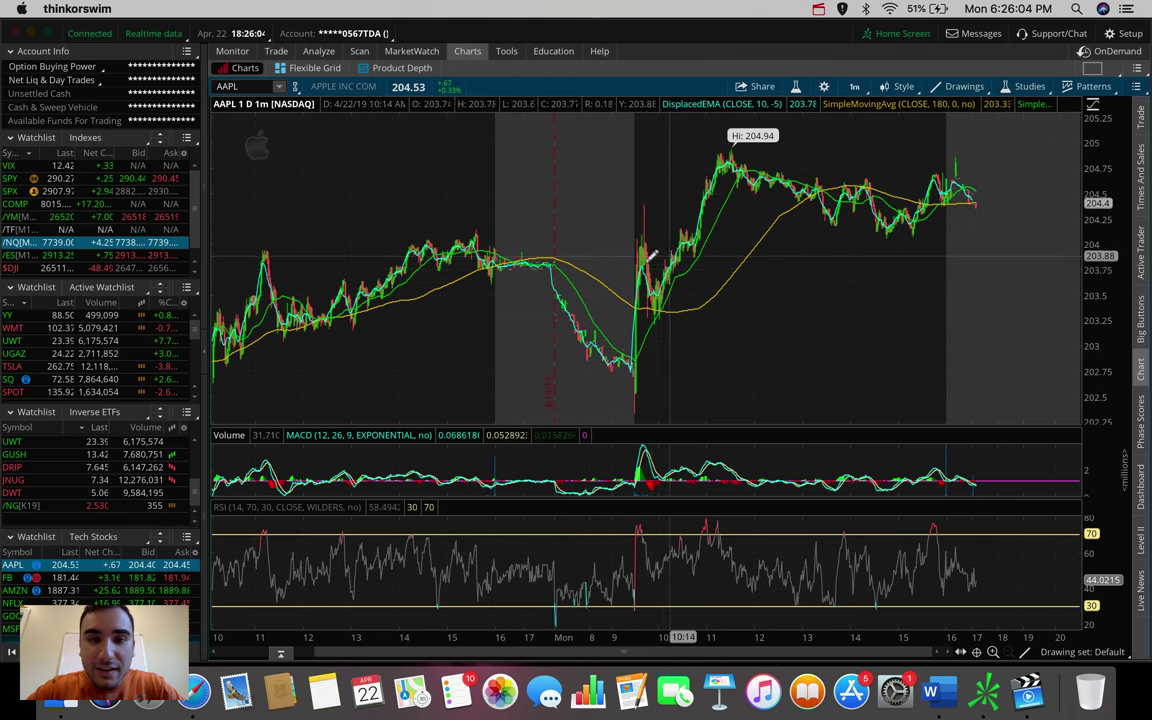
{"action": "scroll", "coordinate": [647, 298], "scroll_direction": "up", "scroll_amount": 5}
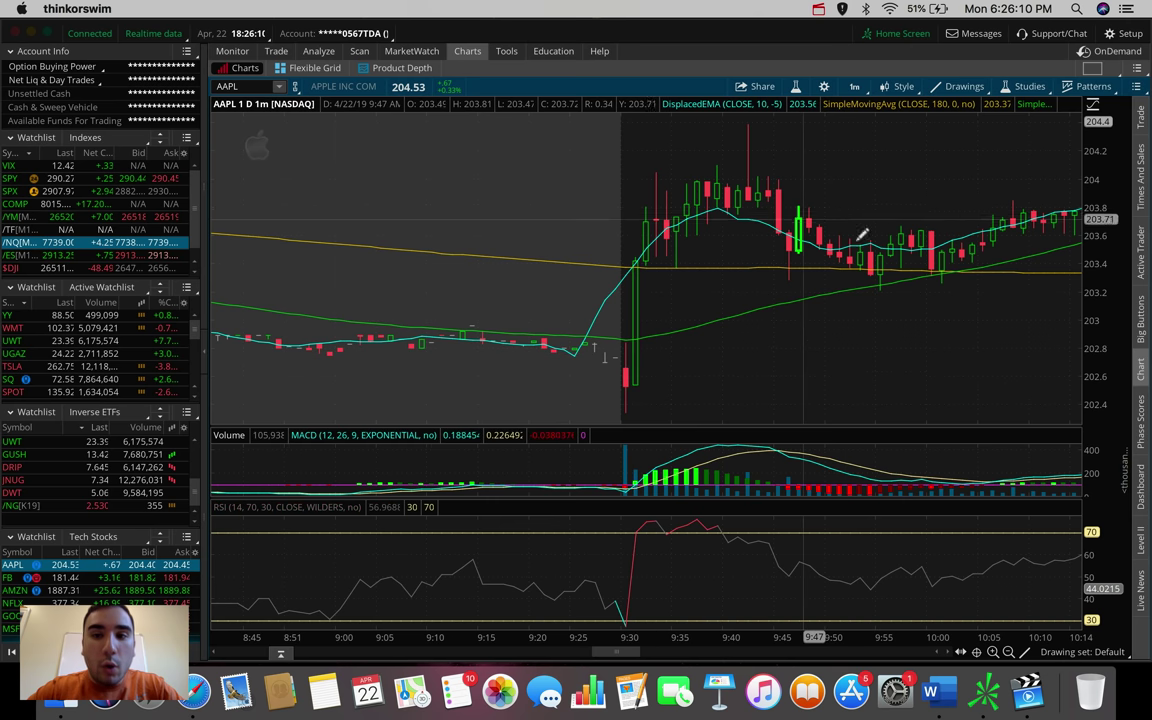
{"action": "scroll", "coordinate": [903, 176], "scroll_direction": "down", "scroll_amount": 5}
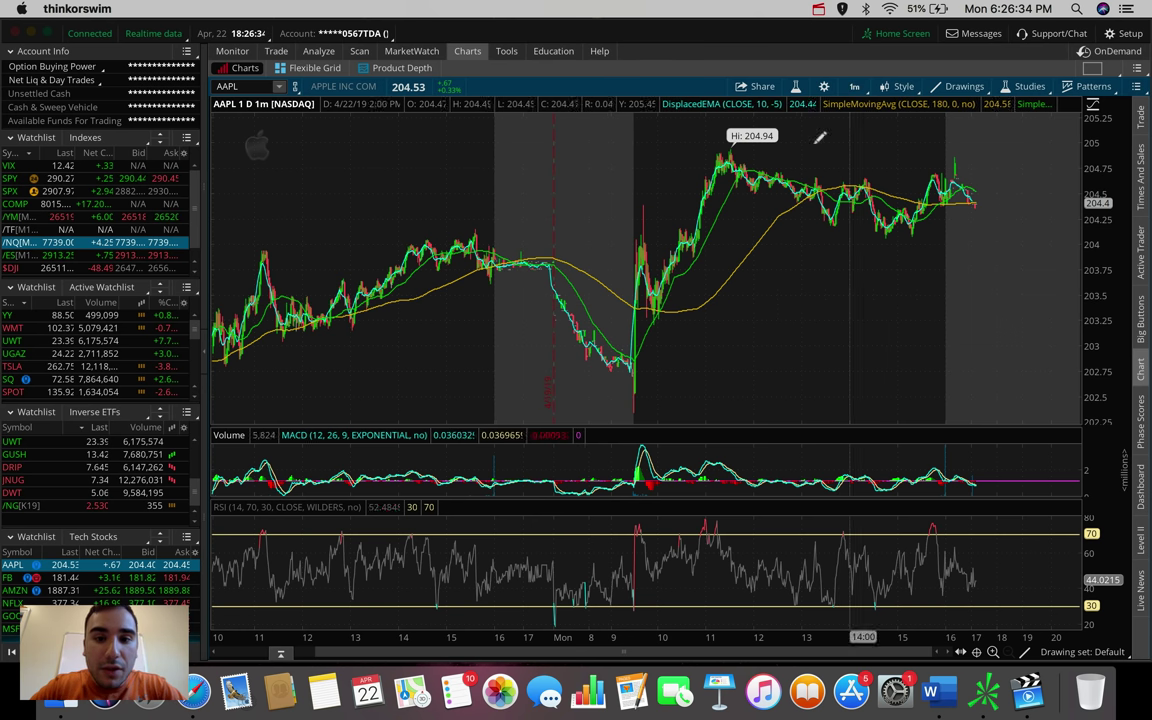
Step: Switch AAPL back to the 180 D : 4h timeframe
{"action": "left_click", "coordinate": [849, 87]}
{"action": "left_click", "coordinate": [812, 265]}
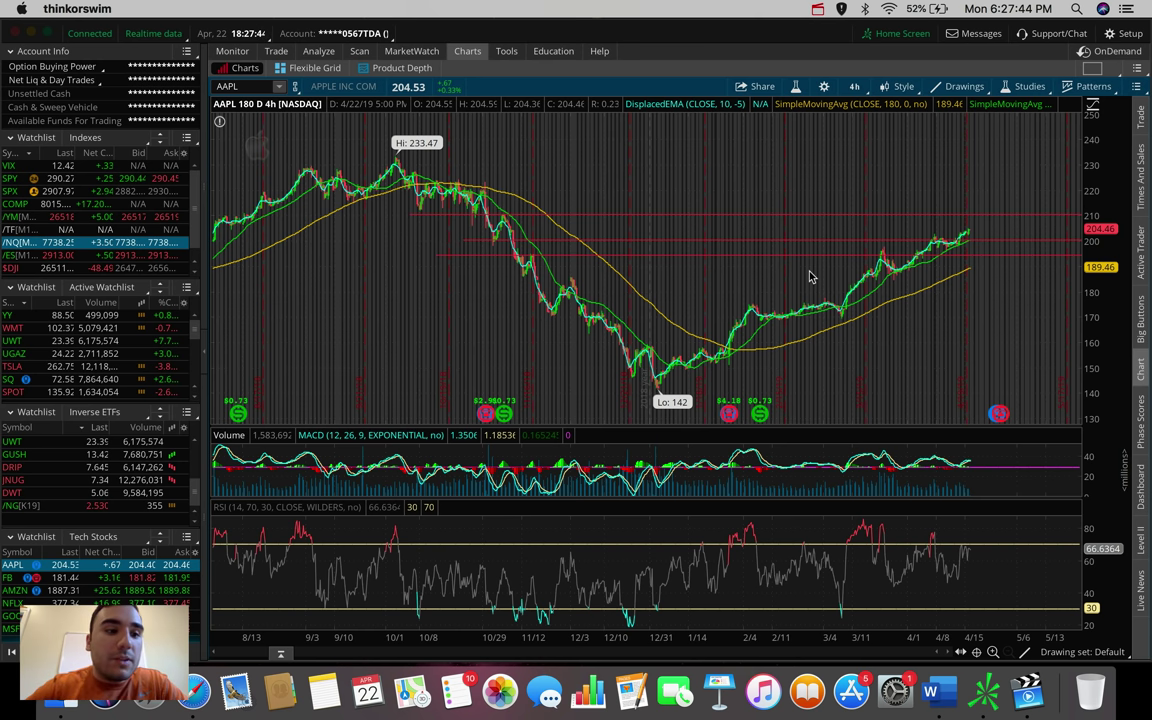
Step: Load SQ from the Active Watchlist on the 180-day, 4-hour chart to show its support and resistance lines
{"action": "left_click", "coordinate": [60, 379]}
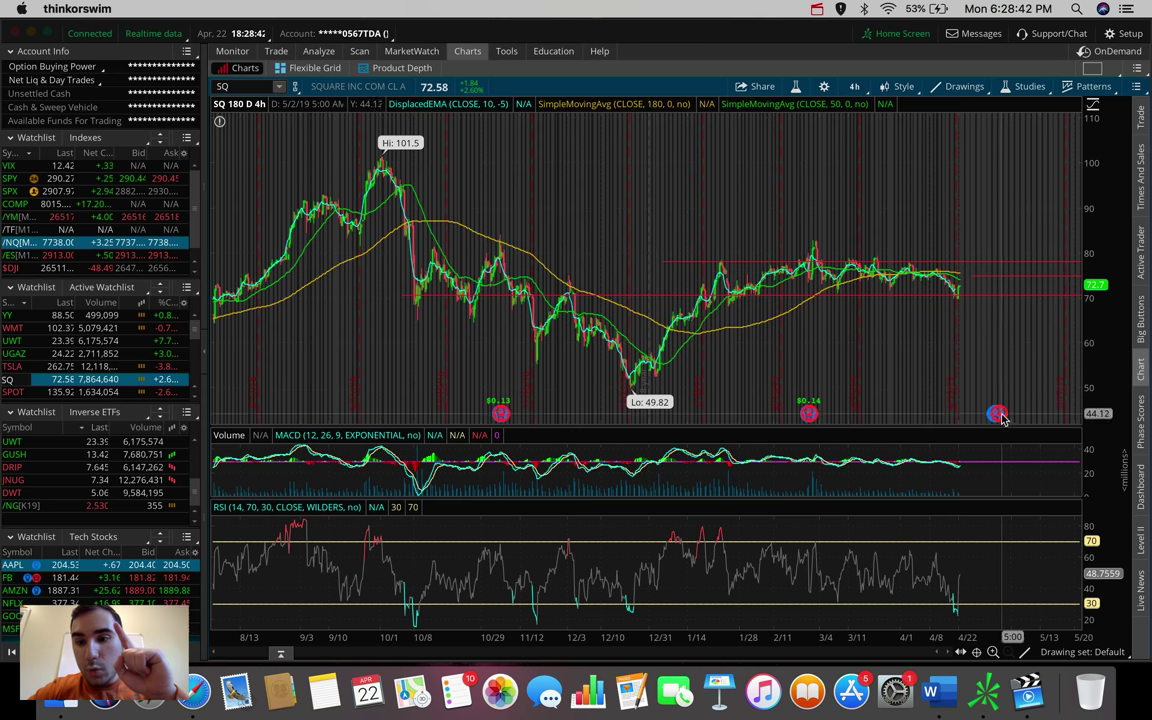
{"action": "mouse_move", "coordinate": [1002, 418]}
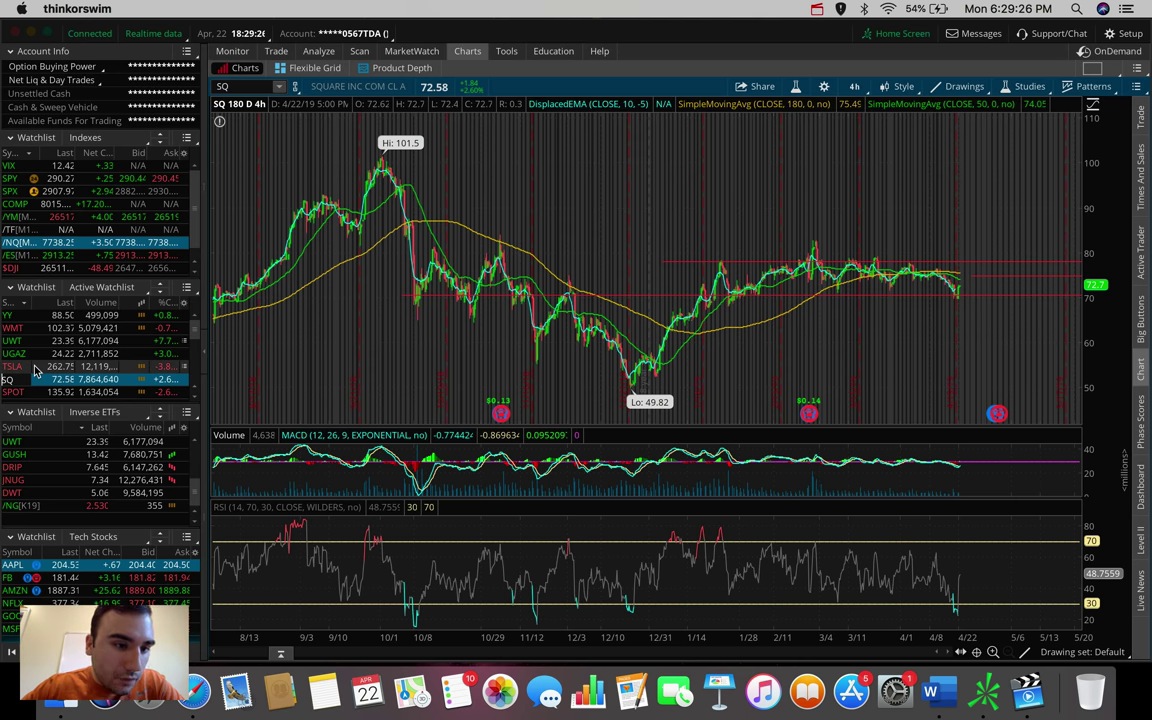
Step: Replace SQ with JNUG on the chart to review its support and resistance lines
{"action": "scroll", "coordinate": [35, 372], "scroll_direction": "down", "scroll_amount": 5}
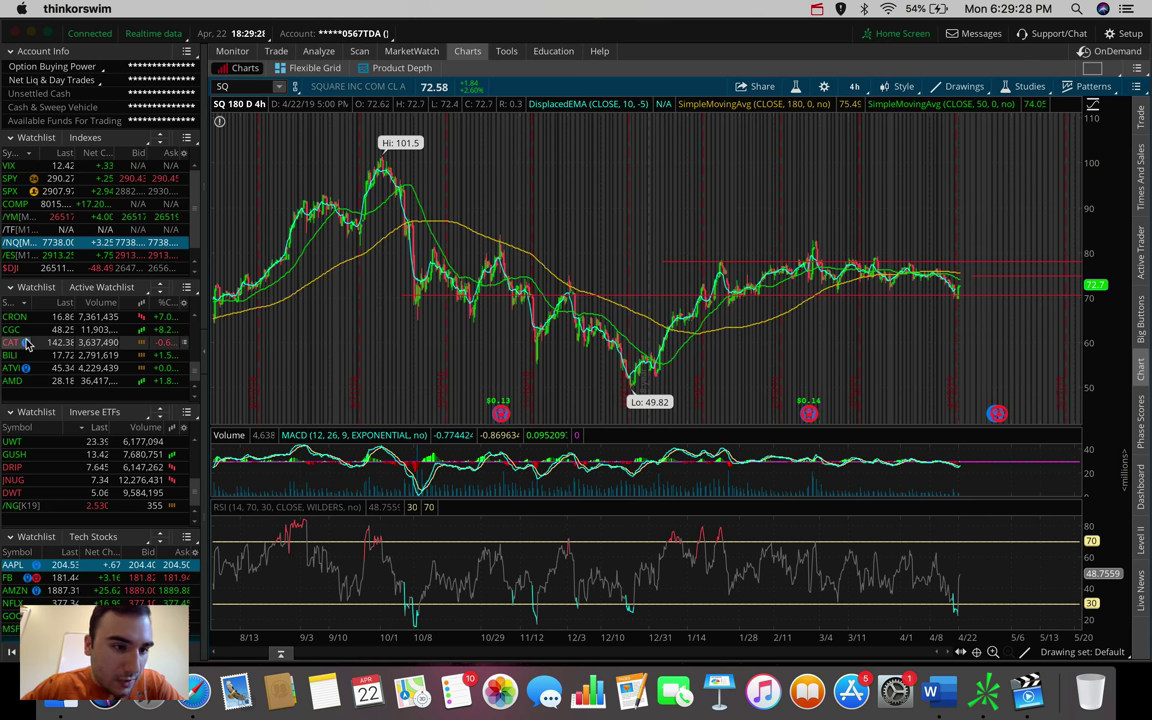
{"action": "scroll", "coordinate": [27, 343], "scroll_direction": "up", "scroll_amount": 5}
{"action": "scroll", "coordinate": [30, 492], "scroll_direction": "up", "scroll_amount": 3}
{"action": "scroll", "coordinate": [30, 447], "scroll_direction": "down", "scroll_amount": 3}
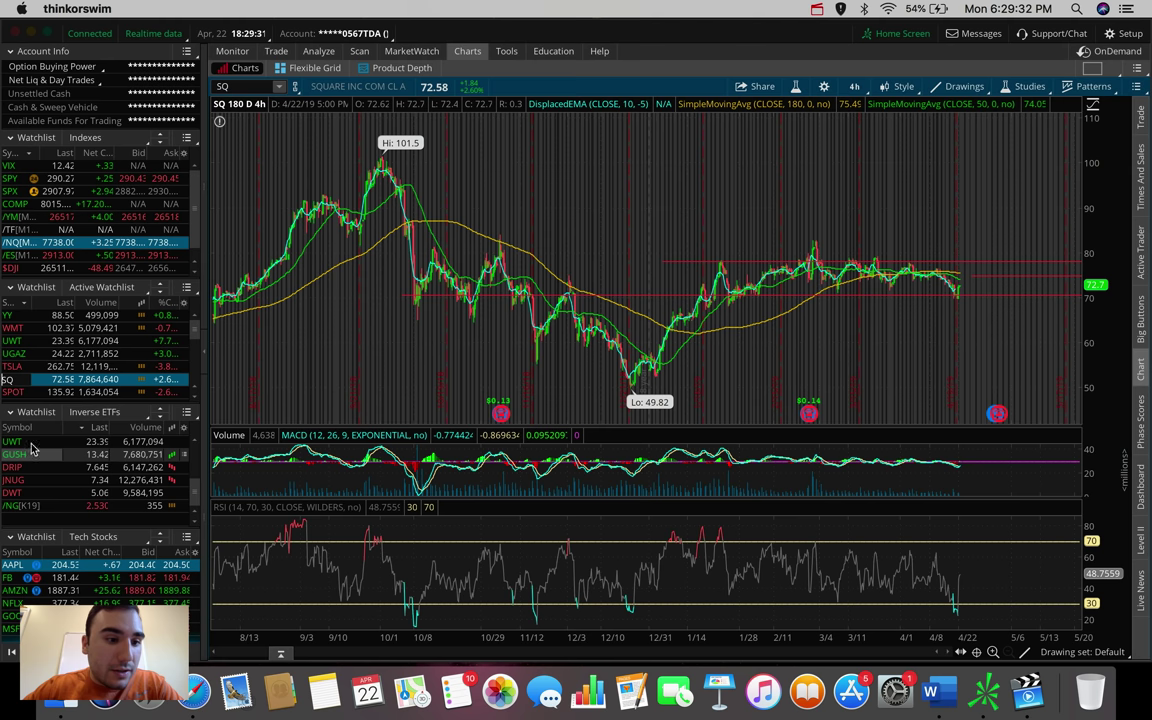
{"action": "scroll", "coordinate": [30, 460], "scroll_direction": "up", "scroll_amount": 9}
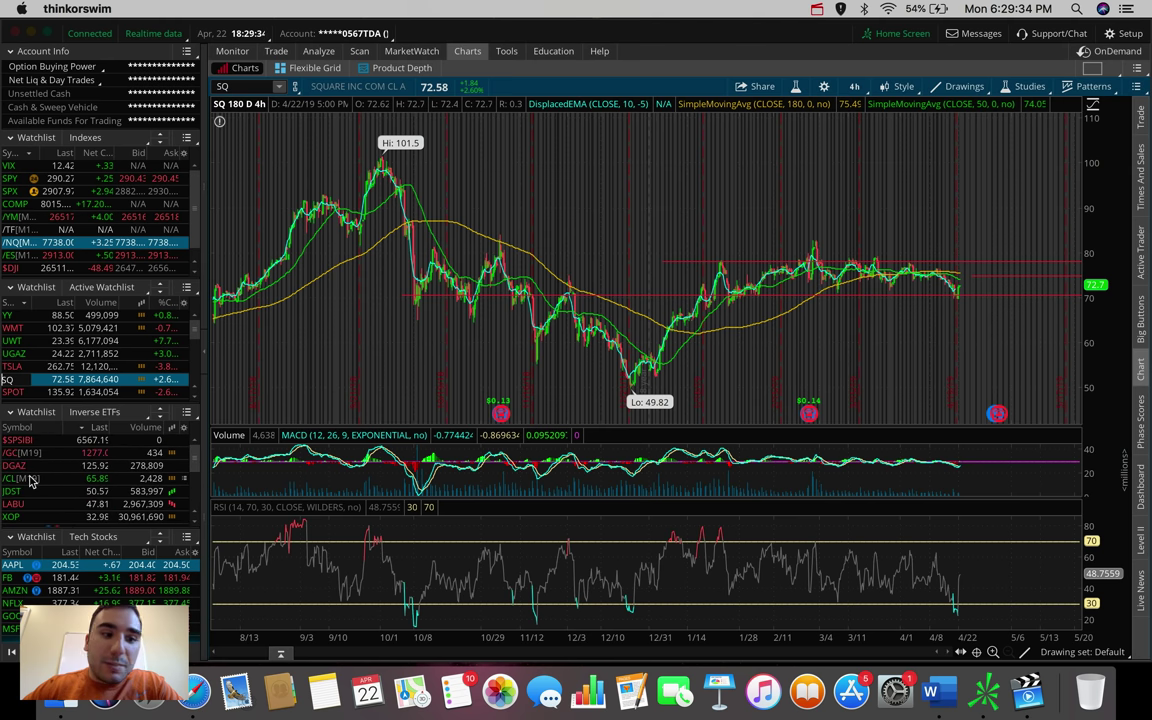
{"action": "scroll", "coordinate": [30, 481], "scroll_direction": "down", "scroll_amount": 1}
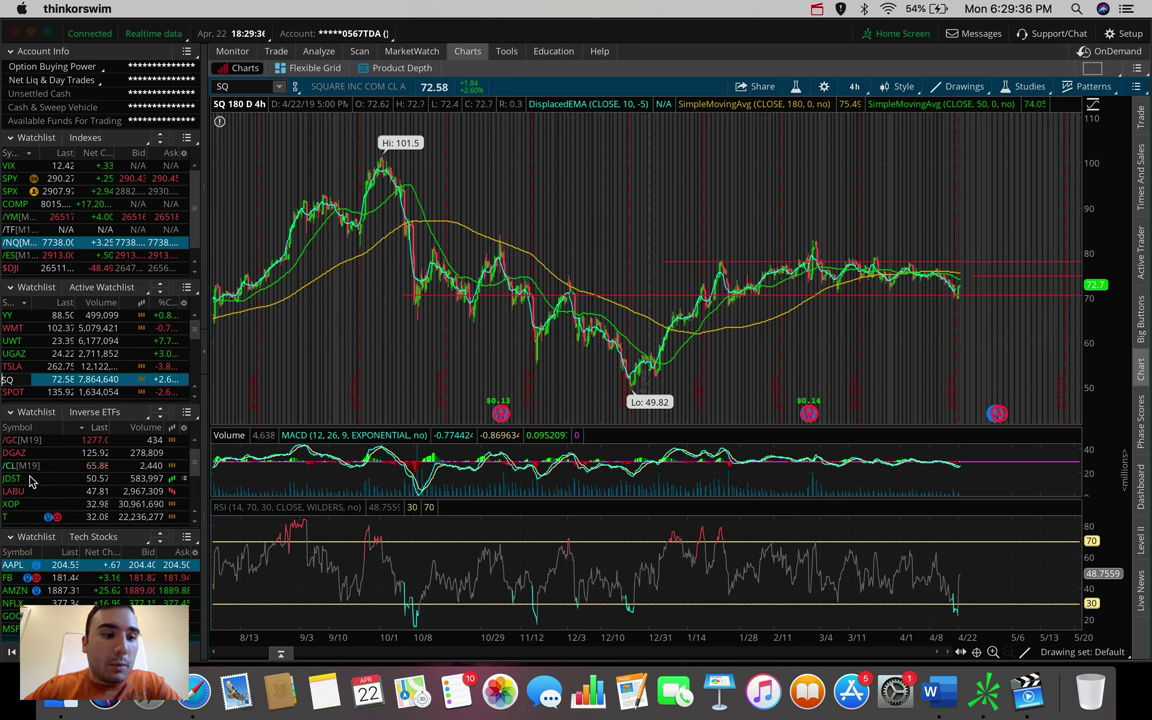
{"action": "scroll", "coordinate": [25, 483], "scroll_direction": "down", "scroll_amount": 8}
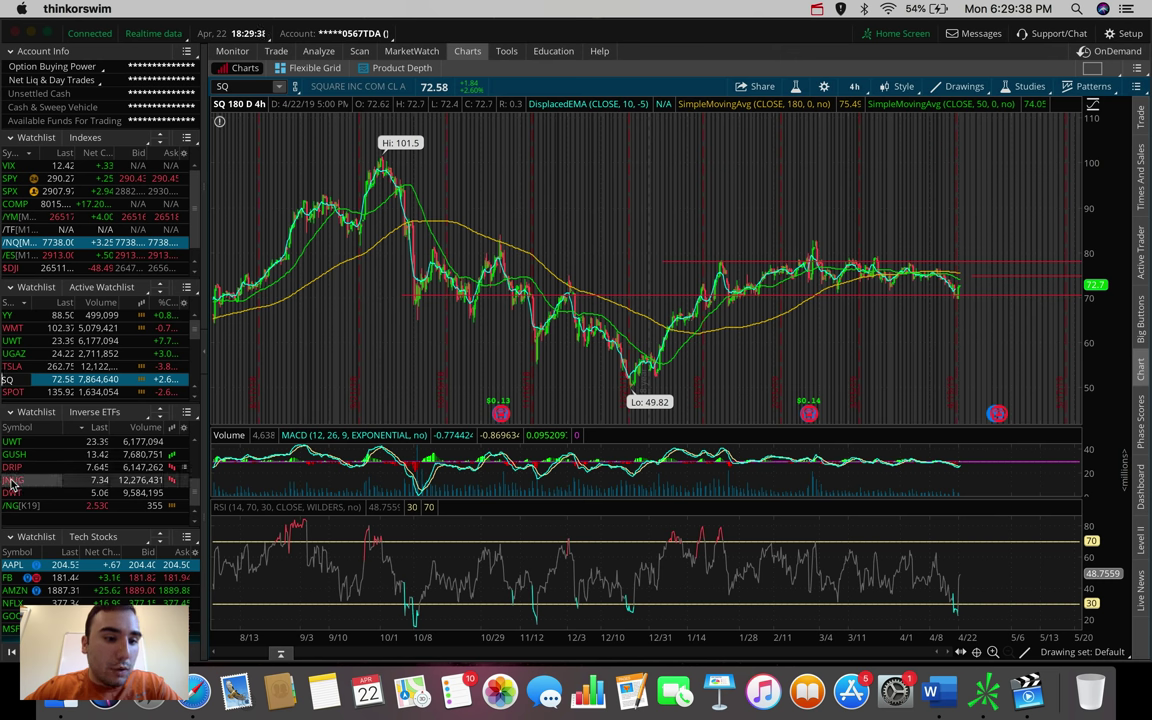
{"action": "left_click", "coordinate": [12, 482]}
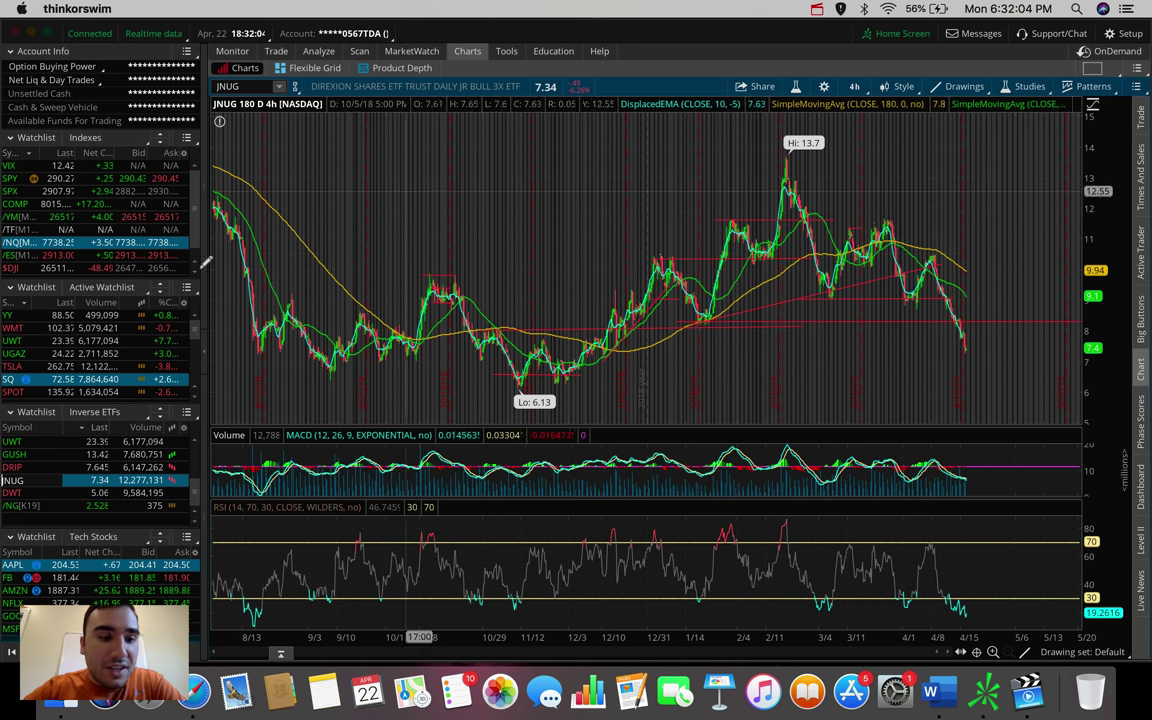
Step: Load the /GC Gold Futures (JUN 19) chart from the Inverse ETFs watchlist
{"action": "scroll", "coordinate": [118, 342], "scroll_direction": "down", "scroll_amount": 10}
{"action": "scroll", "coordinate": [118, 342], "scroll_direction": "up", "scroll_amount": 10}
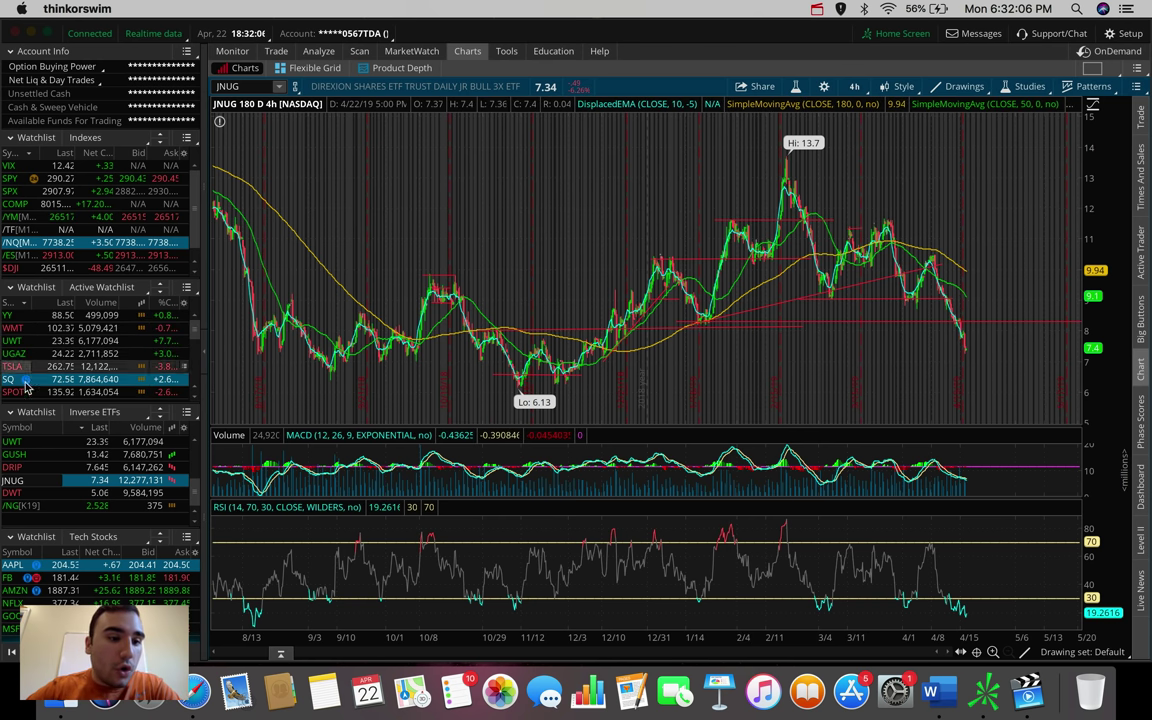
{"action": "scroll", "coordinate": [31, 453], "scroll_direction": "down", "scroll_amount": 5}
{"action": "left_click", "coordinate": [30, 453]}
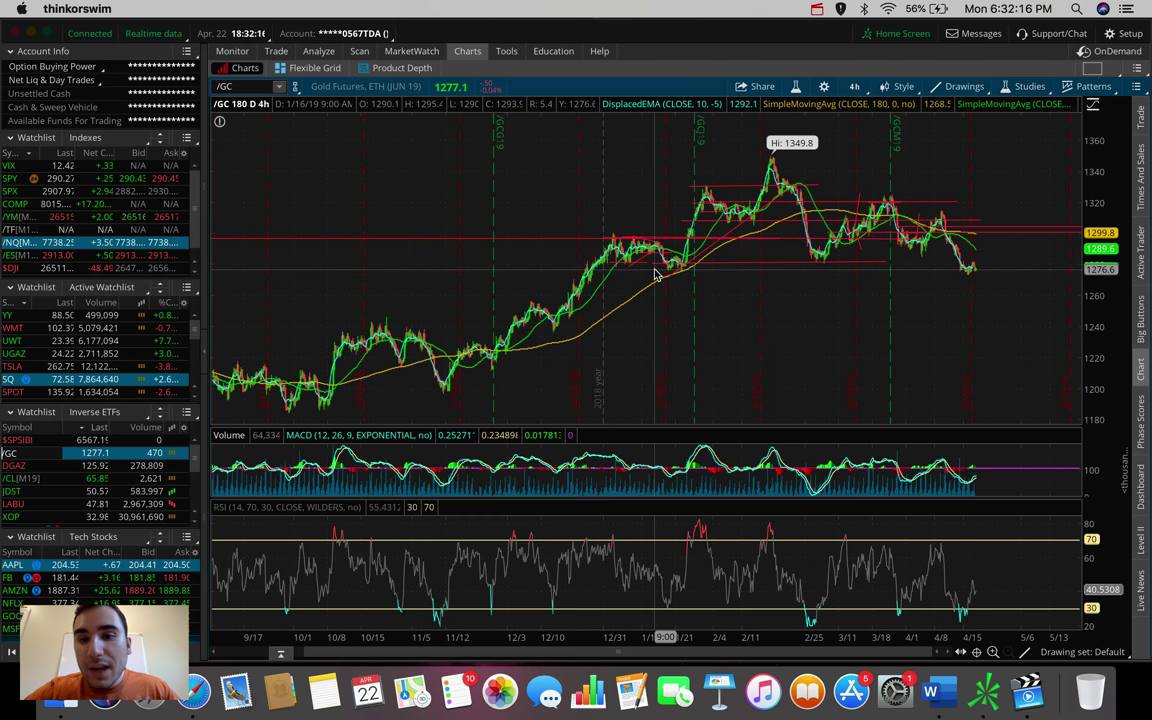
{"action": "left_click_drag", "start_coordinate": [652, 274], "coordinate": [1008, 274]}
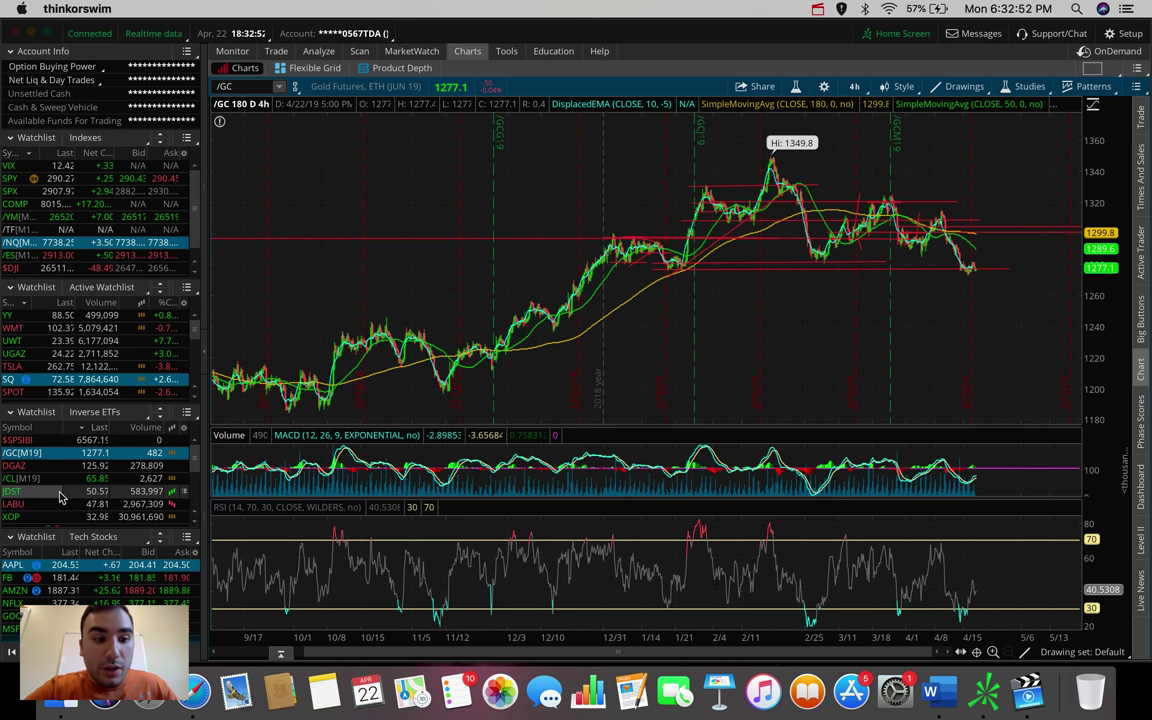
{"action": "scroll", "coordinate": [60, 490], "scroll_direction": "down", "scroll_amount": 5}
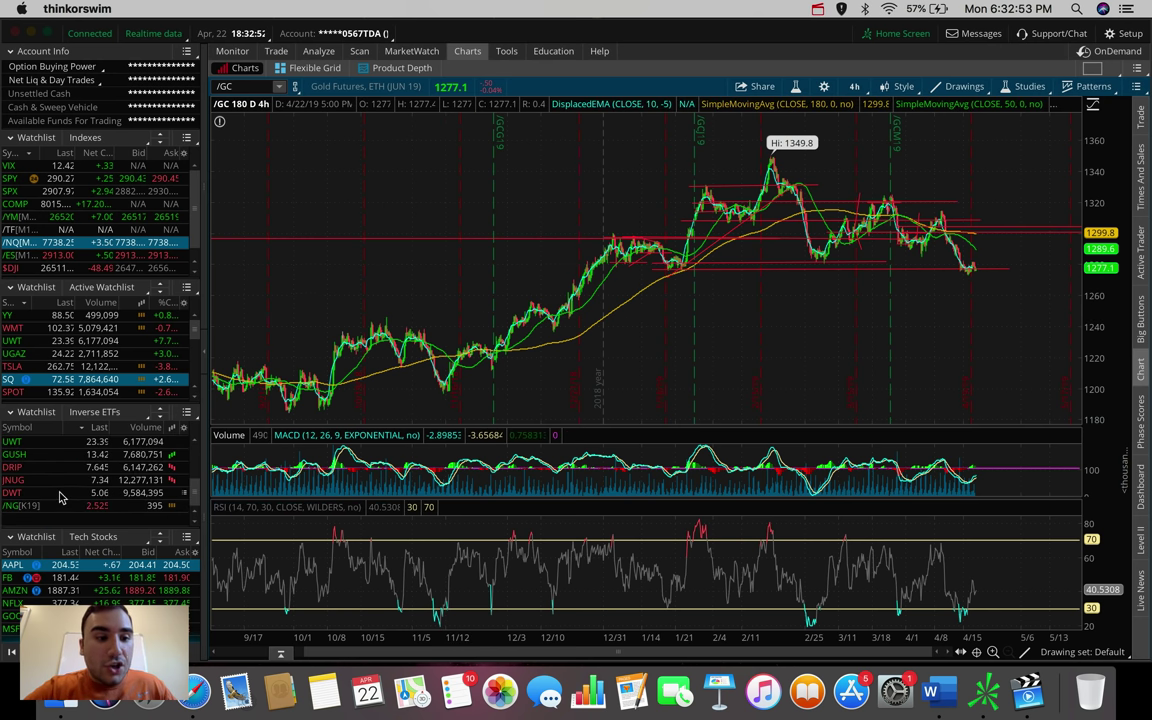
Step: Chart FB from the Tech Stocks watchlist and review its trendlines between 122.55 and 188.3
{"action": "left_click", "coordinate": [12, 578]}
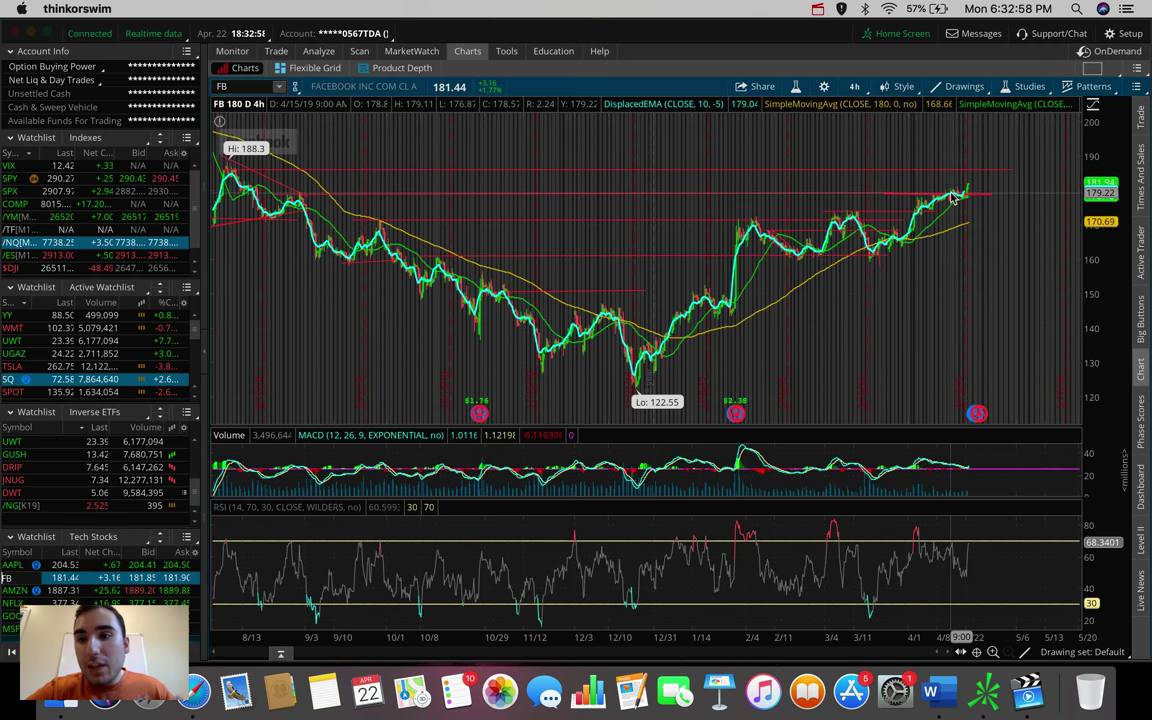
{"action": "mouse_move", "coordinate": [954, 199]}
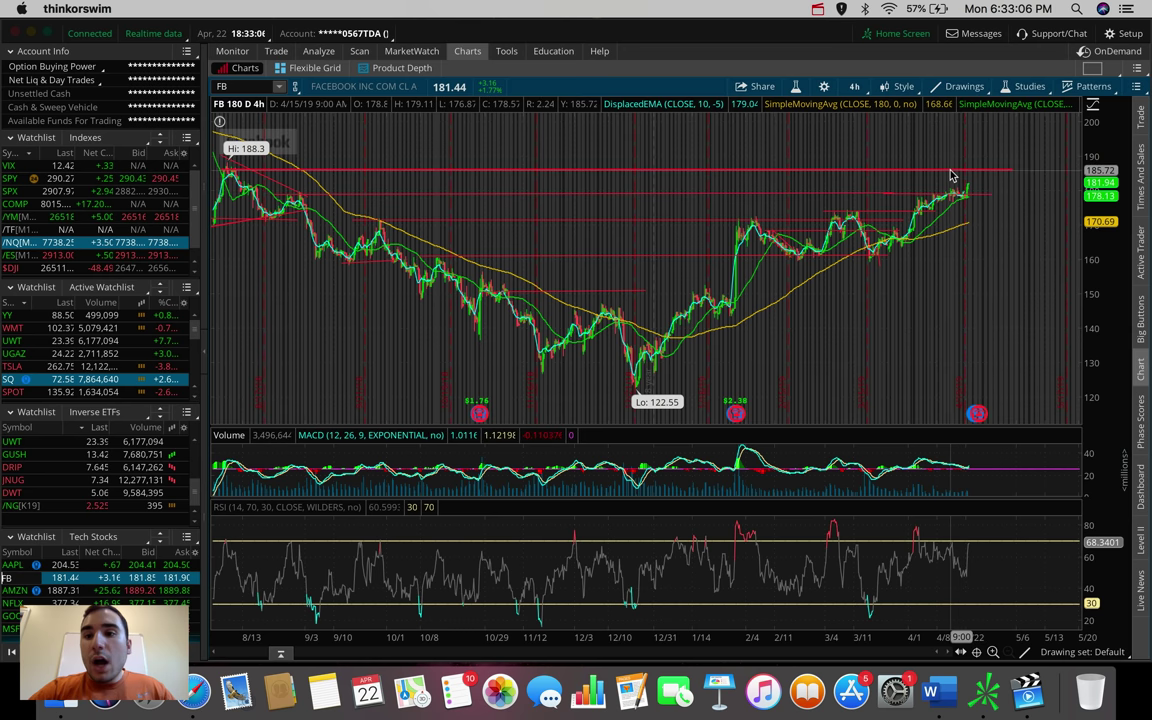
{"action": "mouse_move", "coordinate": [951, 176]}
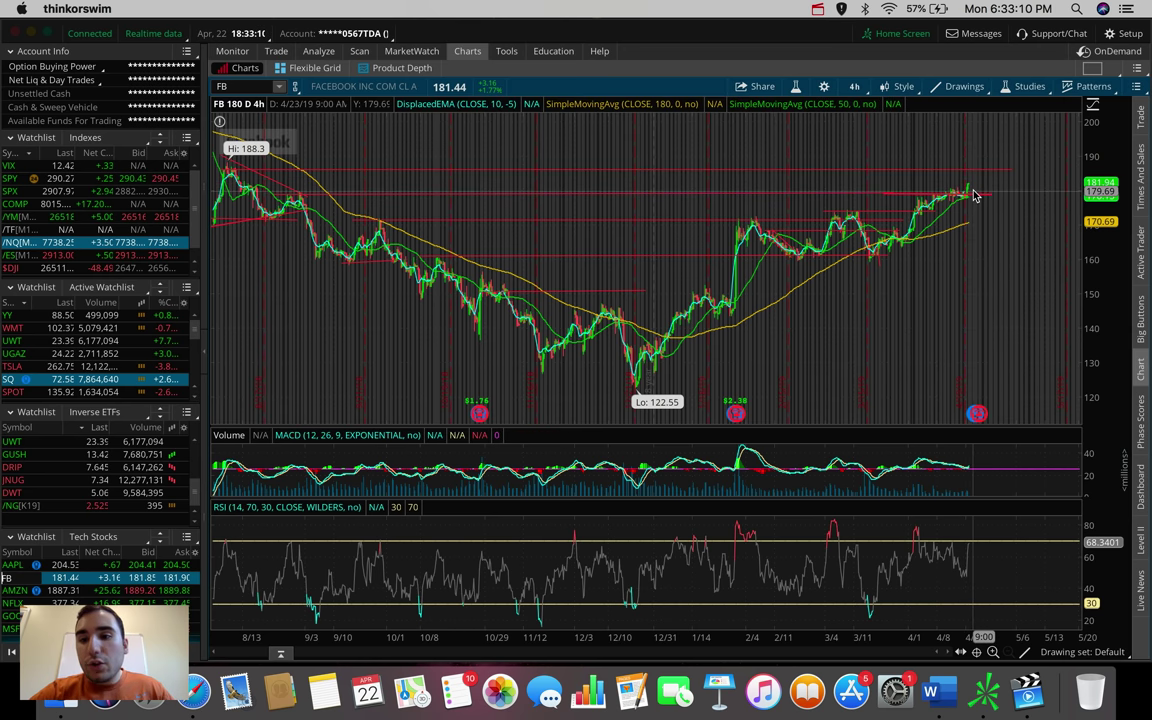
{"action": "mouse_move", "coordinate": [981, 403]}
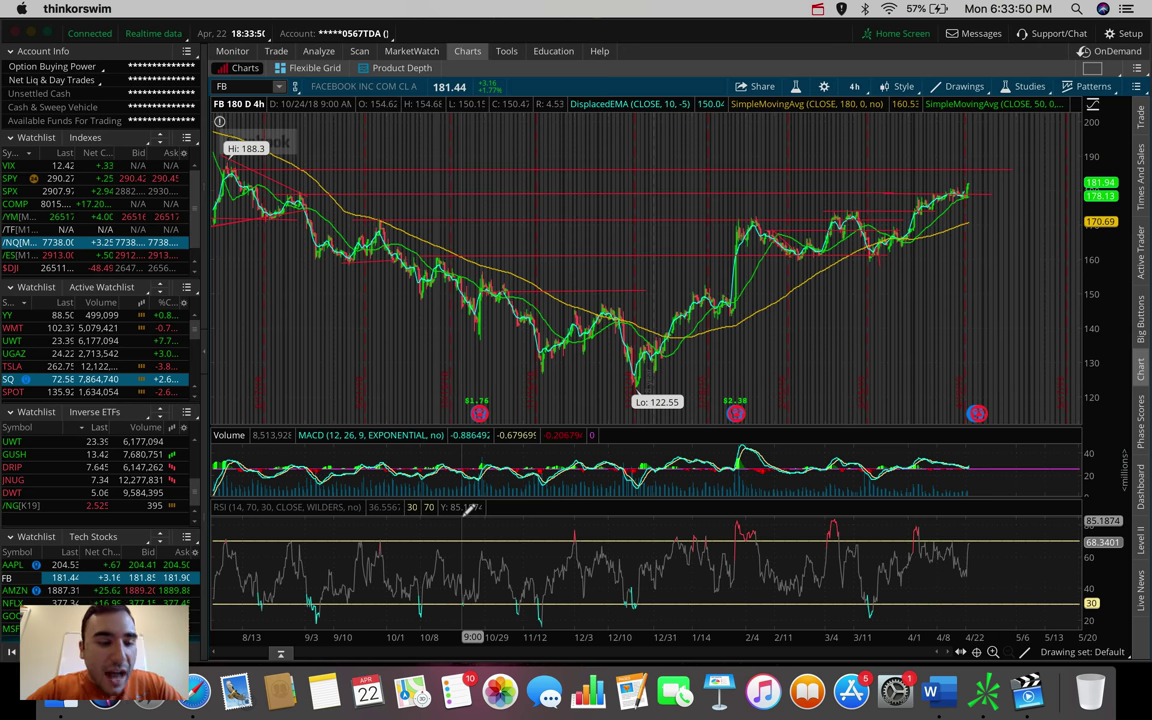
{"action": "scroll", "coordinate": [27, 462], "scroll_direction": "down", "scroll_amount": 3}
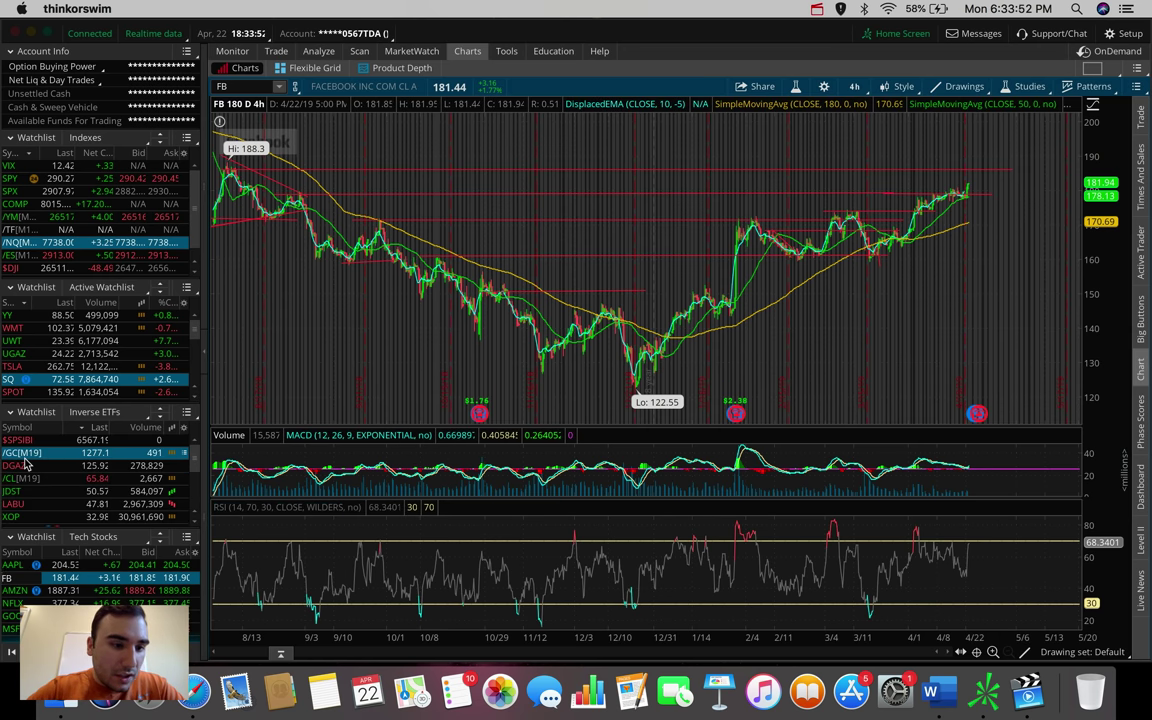
Step: Chart AMD from the Active Watchlist on the 20 D : 1h time frame
{"action": "scroll", "coordinate": [60, 355], "scroll_direction": "down", "scroll_amount": 5}
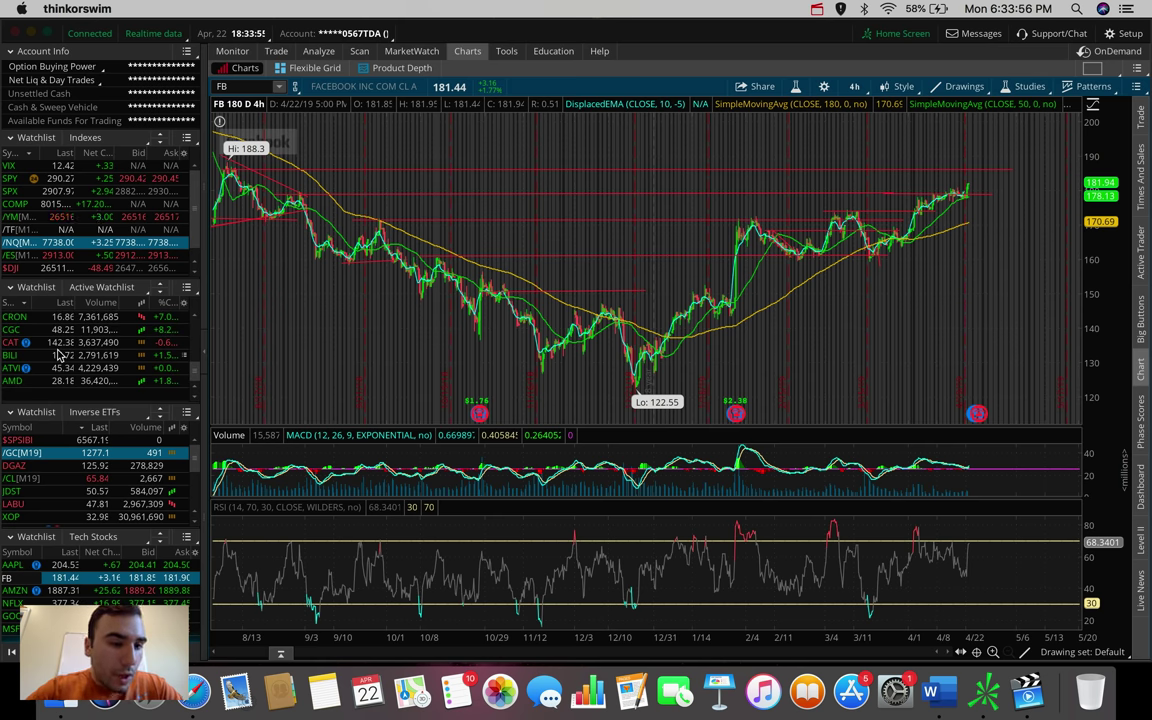
{"action": "scroll", "coordinate": [60, 355], "scroll_direction": "up", "scroll_amount": 4}
{"action": "scroll", "coordinate": [60, 355], "scroll_direction": "down", "scroll_amount": 4}
{"action": "left_click", "coordinate": [60, 381]}
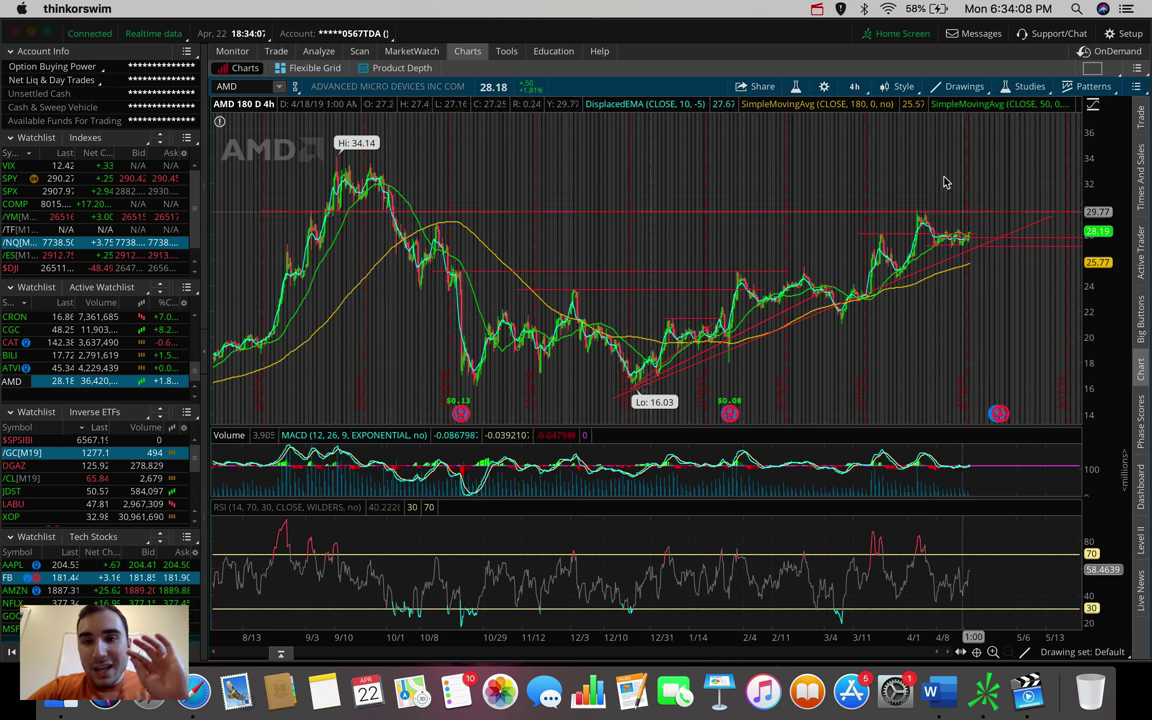
{"action": "left_click", "coordinate": [854, 86]}
{"action": "left_click", "coordinate": [836, 231]}
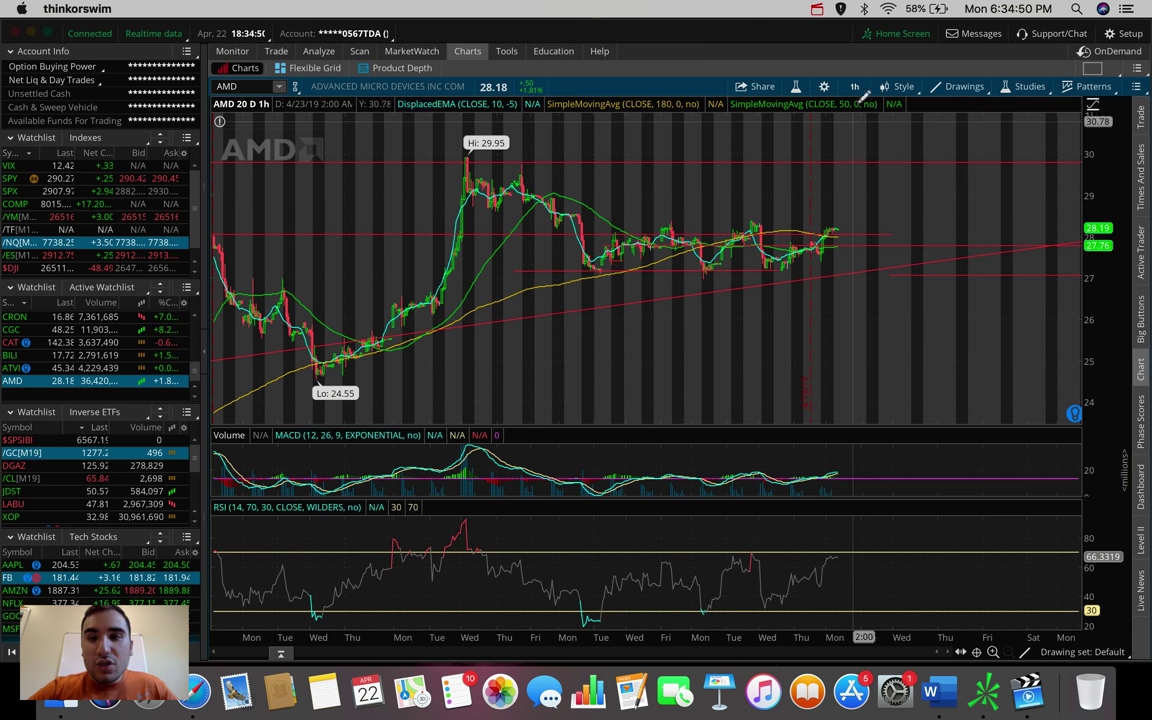
Step: Set AMD to 1 D : 1m bars and measure its rise from the intraday low
{"action": "left_click", "coordinate": [854, 86]}
{"action": "left_click", "coordinate": [758, 155]}
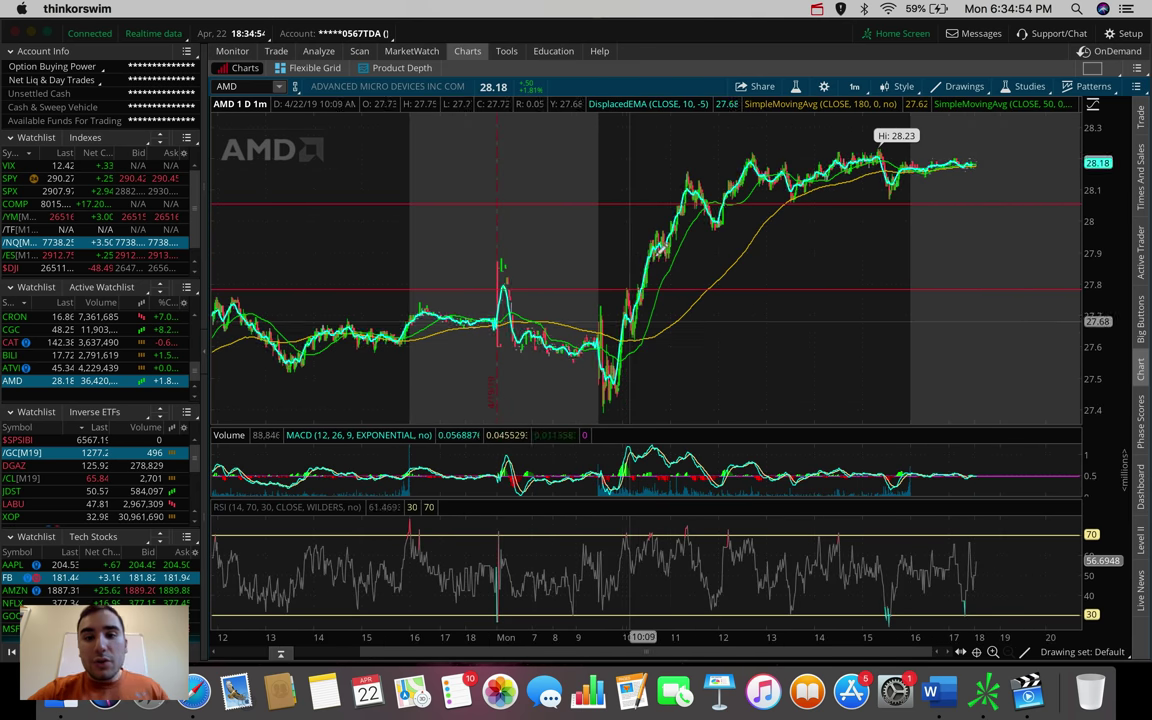
{"action": "mouse_move", "coordinate": [627, 390]}
{"action": "left_mouse_down"}
{"action": "mouse_move", "coordinate": [621, 270]}
{"action": "mouse_move", "coordinate": [643, 173]}
{"action": "mouse_move", "coordinate": [746, 142]}
{"action": "mouse_move", "coordinate": [885, 145]}
{"action": "mouse_move", "coordinate": [870, 180]}
{"action": "mouse_move", "coordinate": [743, 144]}
{"action": "mouse_move", "coordinate": [873, 190]}
{"action": "mouse_move", "coordinate": [733, 160]}
{"action": "mouse_move", "coordinate": [800, 155]}
{"action": "mouse_move", "coordinate": [779, 143]}
{"action": "mouse_move", "coordinate": [650, 175]}
{"action": "mouse_move", "coordinate": [725, 148]}
{"action": "mouse_move", "coordinate": [816, 148]}
{"action": "mouse_move", "coordinate": [690, 180]}
{"action": "mouse_move", "coordinate": [600, 285]}
{"action": "mouse_move", "coordinate": [635, 368]}
{"action": "mouse_move", "coordinate": [630, 385]}
{"action": "left_mouse_up"}
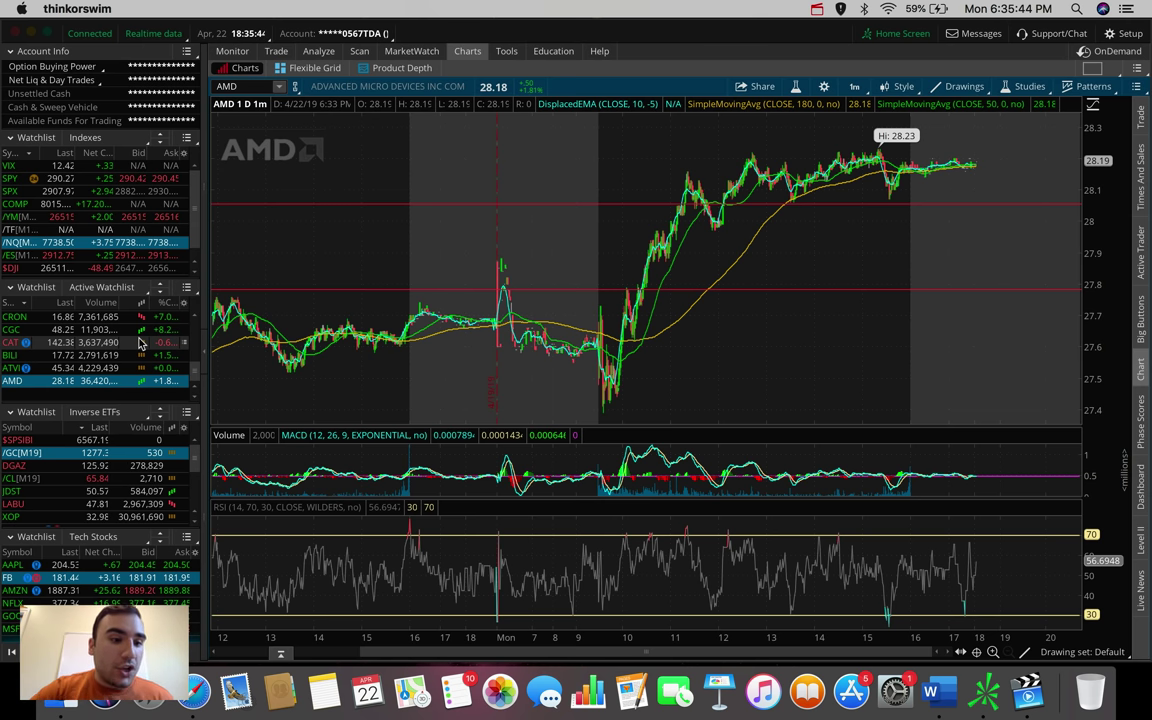
Step: Chart TSLA from the Active Watchlist on the 180 D : 4h time frame
{"action": "scroll", "coordinate": [113, 483], "scroll_direction": "down", "scroll_amount": 5}
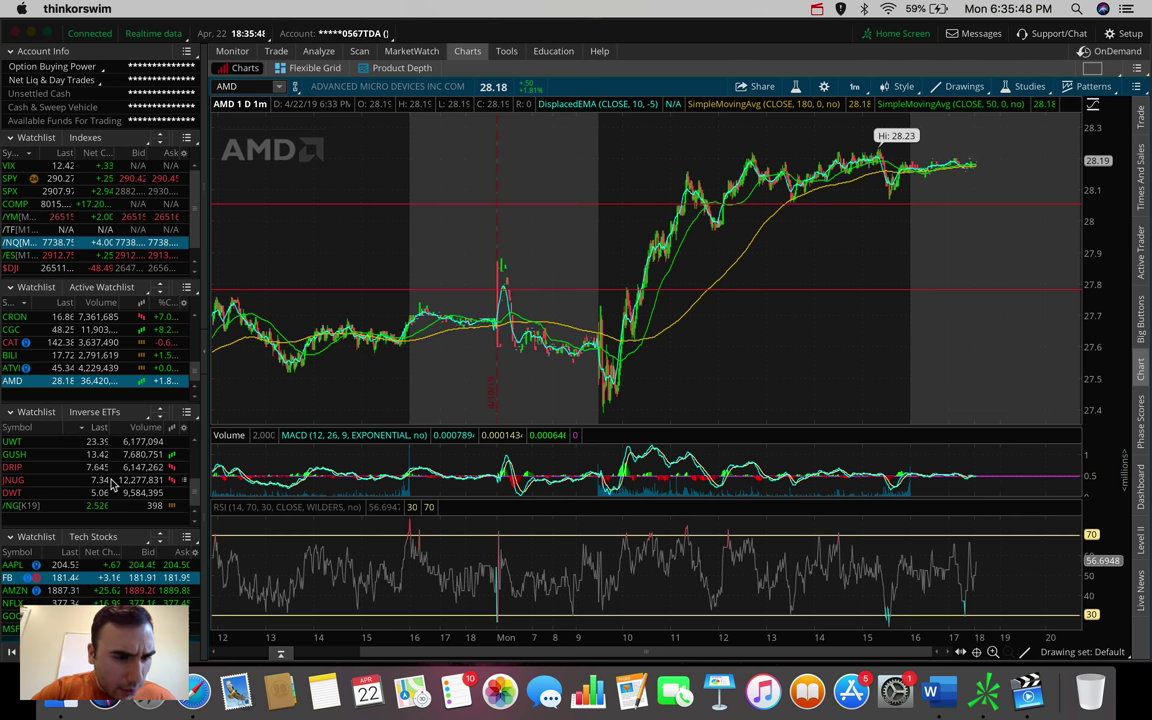
{"action": "scroll", "coordinate": [112, 465], "scroll_direction": "up", "scroll_amount": 5}
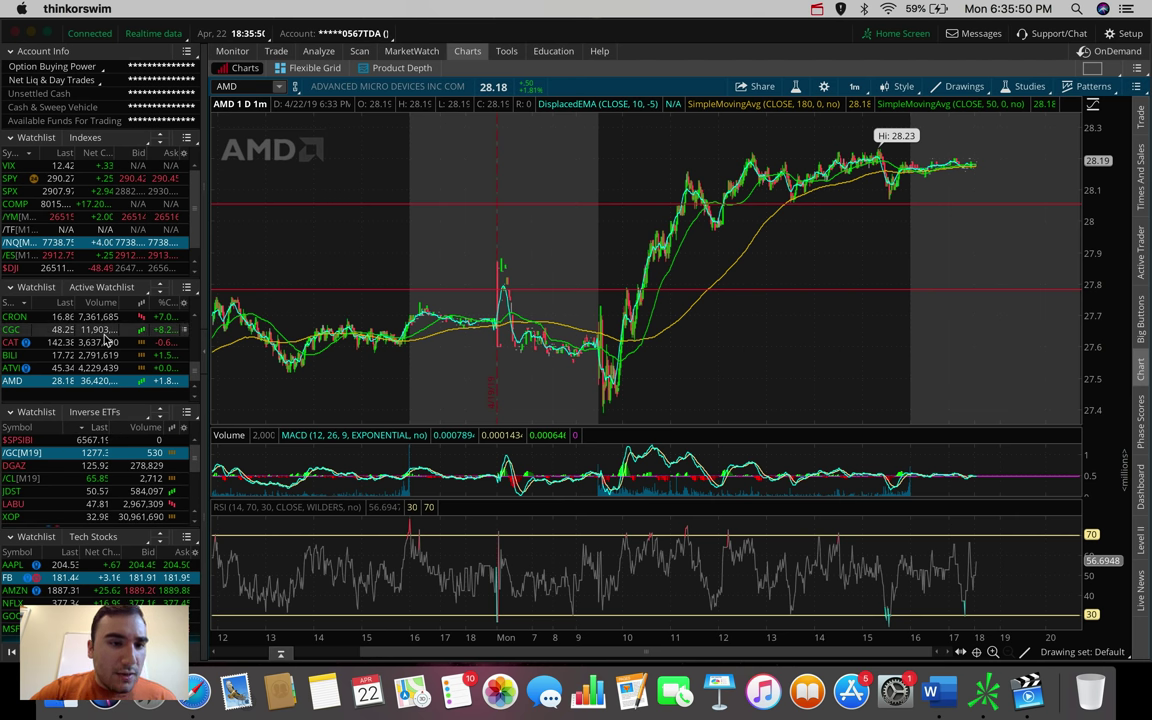
{"action": "scroll", "coordinate": [106, 341], "scroll_direction": "up", "scroll_amount": 5}
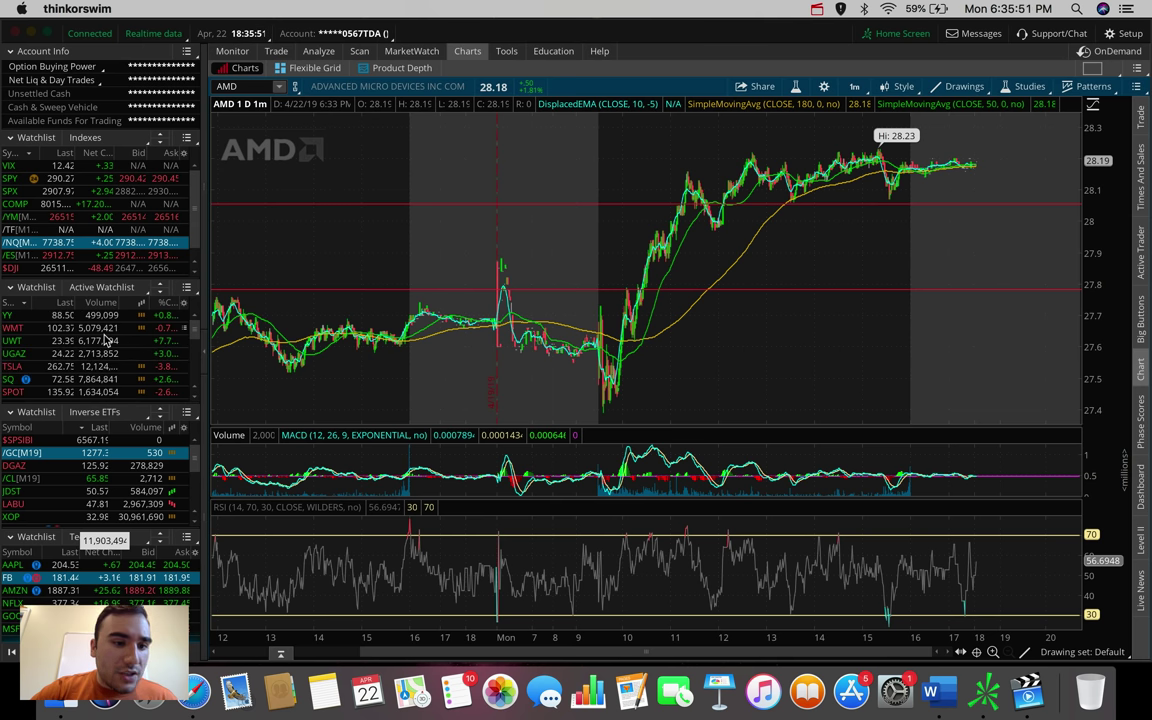
{"action": "left_click", "coordinate": [40, 366]}
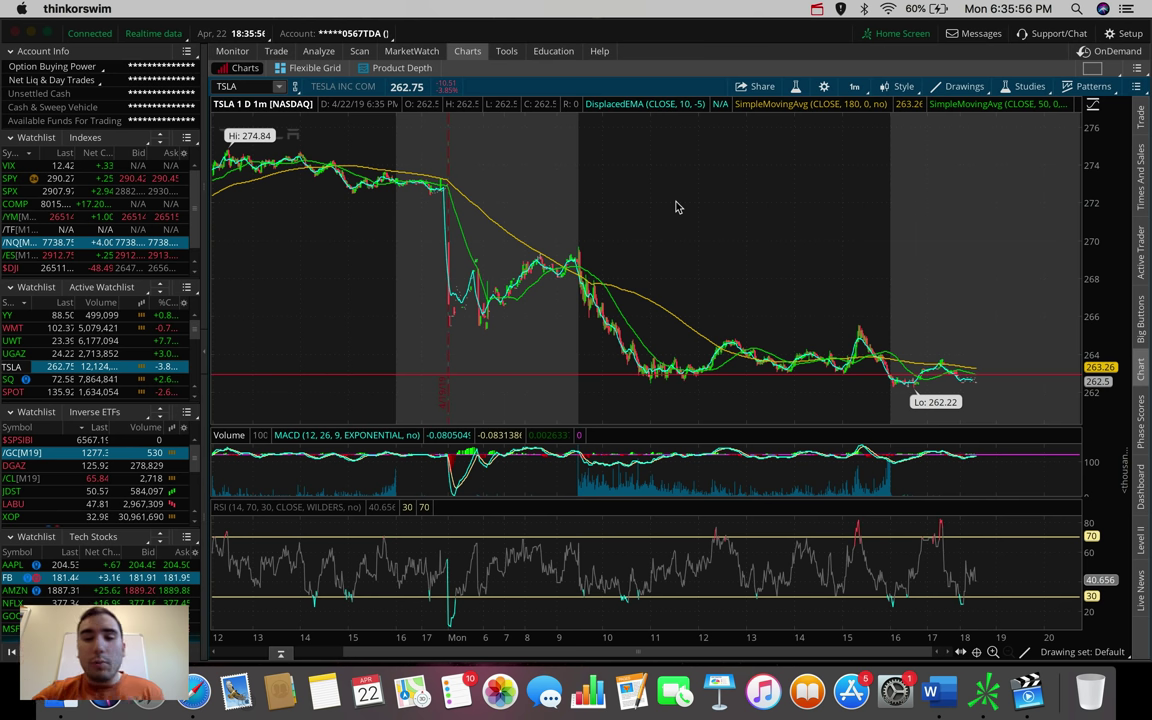
{"action": "left_click", "coordinate": [855, 88]}
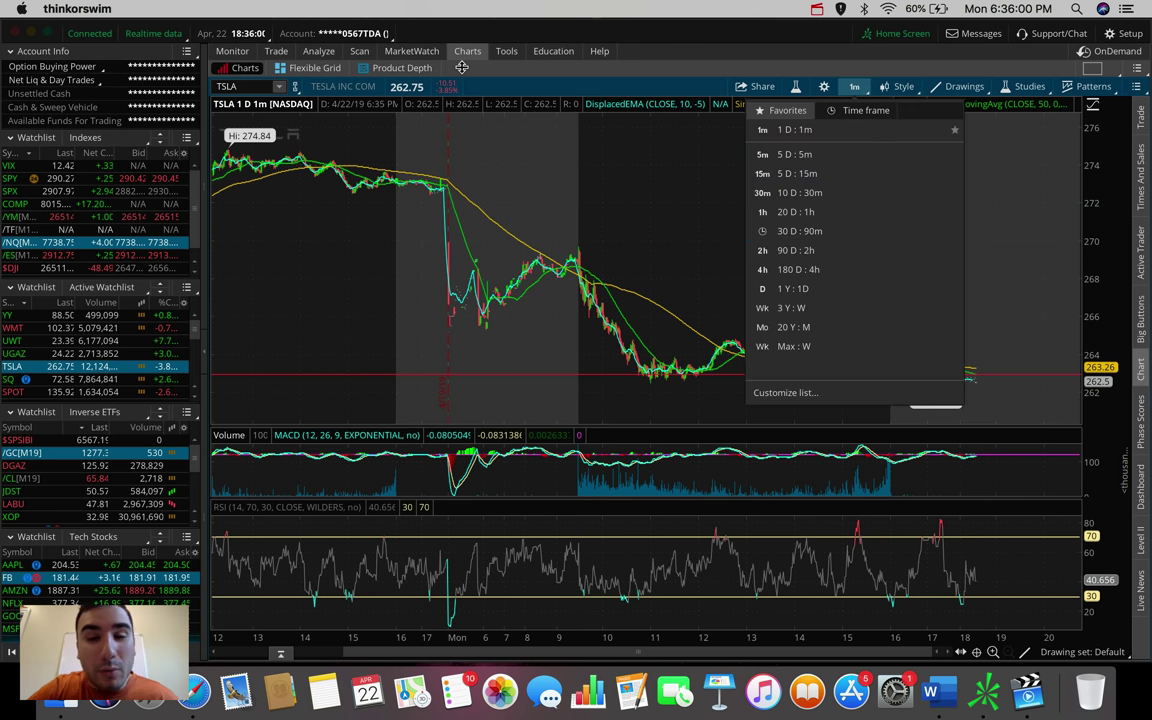
{"action": "left_click", "coordinate": [792, 269]}
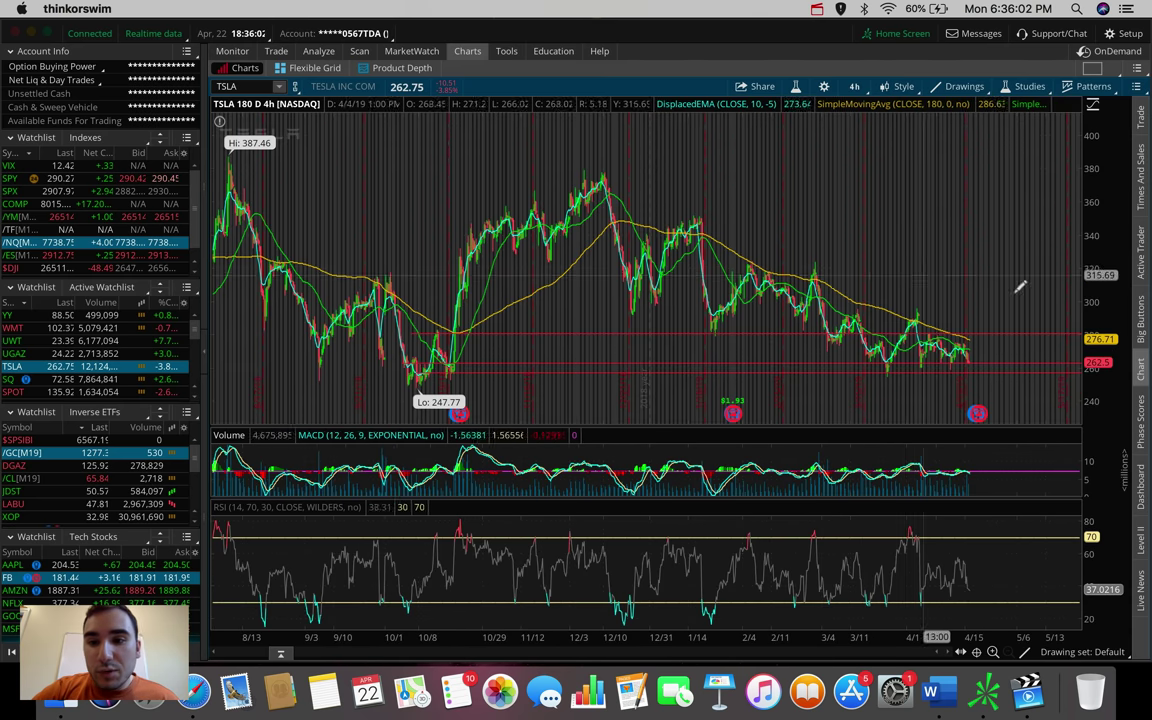